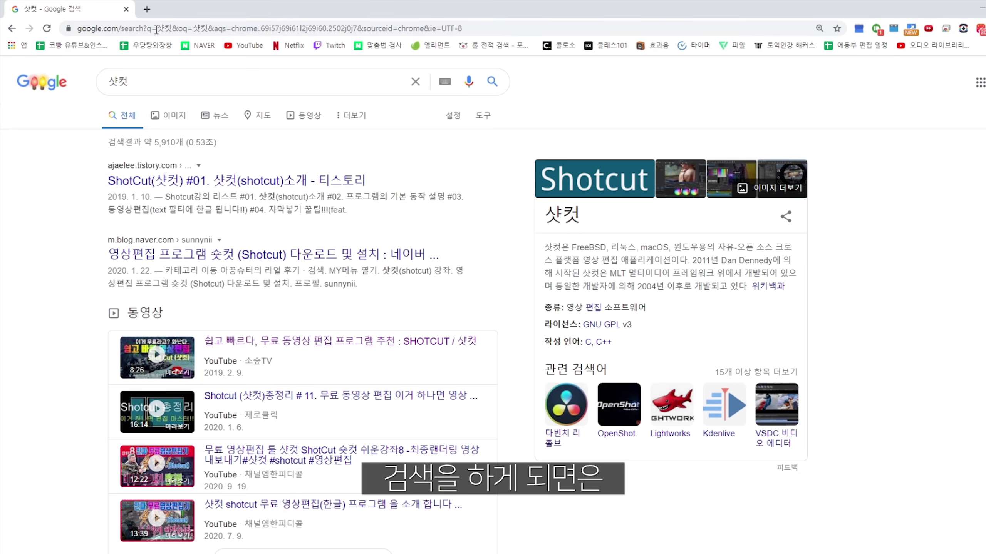
Open the Shotcut home page from the search results and go to its download page.
{"action": "scroll", "coordinate": [29, 323], "scroll_direction": "down", "scroll_amount": 10}
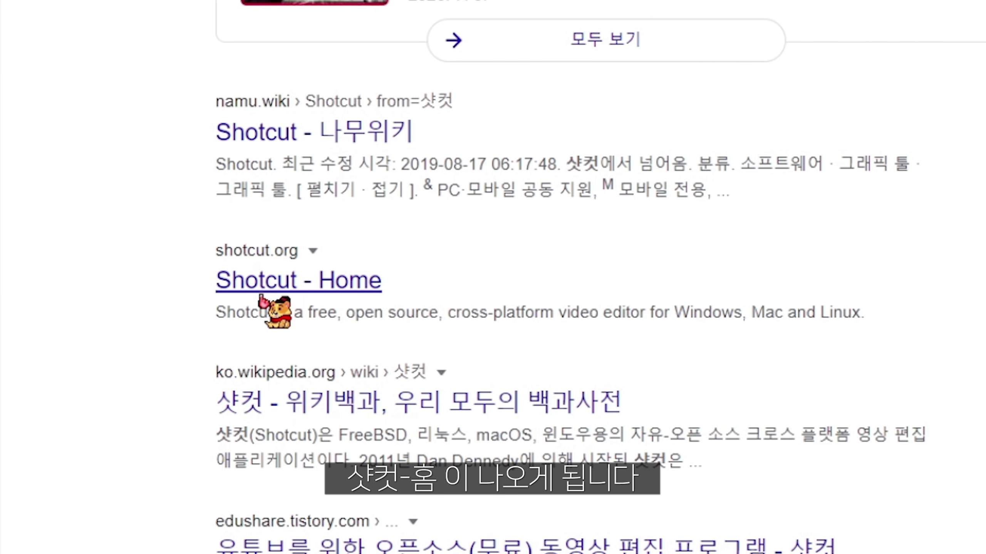
{"action": "left_click", "coordinate": [277, 289]}
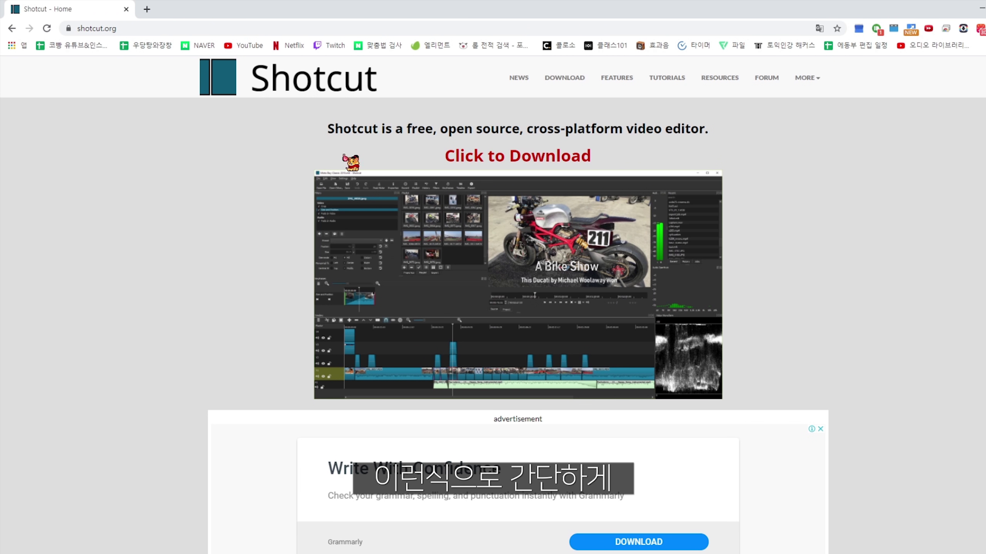
{"action": "left_click", "coordinate": [517, 155]}
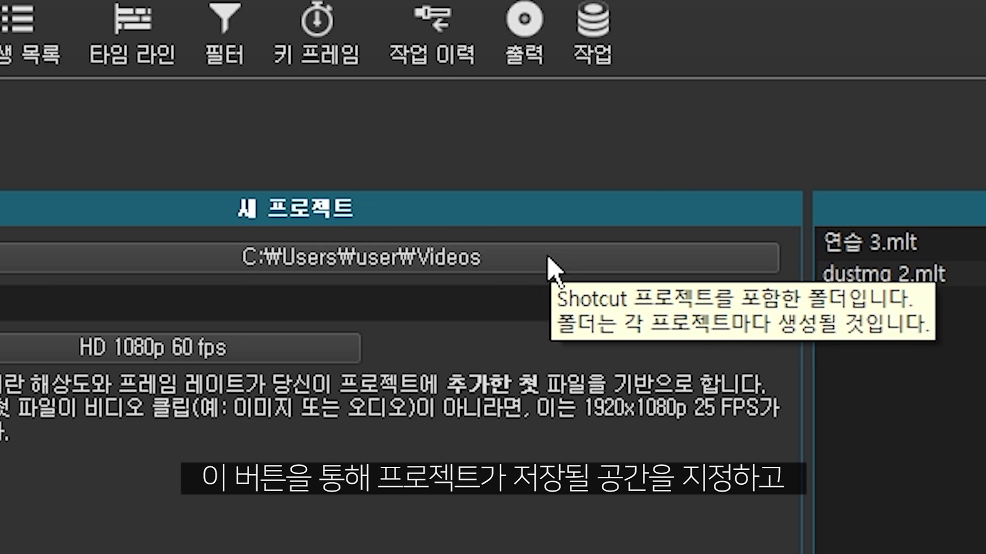
Create a new project named shotcut_연습 with the video mode HD 1080p 60 fps.
{"action": "left_click", "coordinate": [91, 293]}
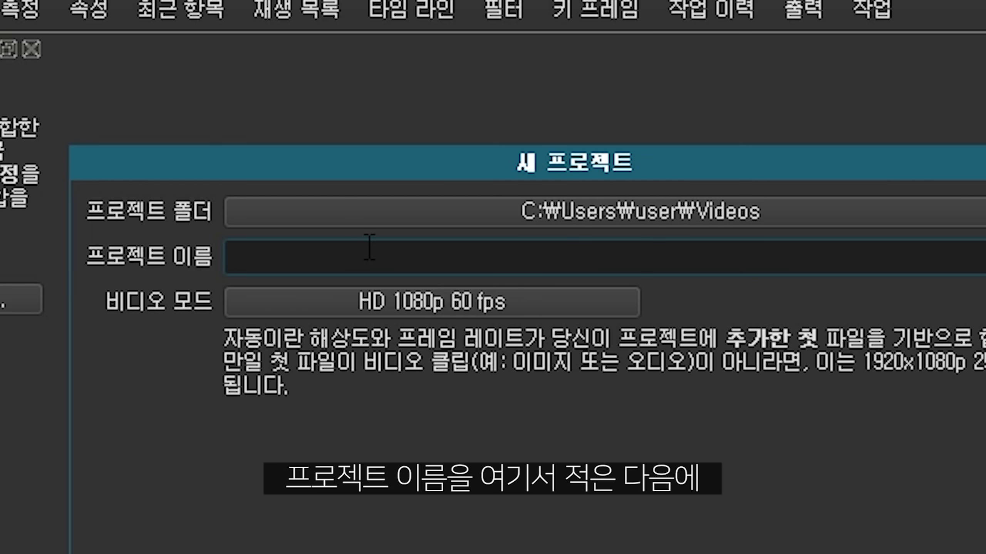
{"action": "type", "text": "shotcut_연습"}
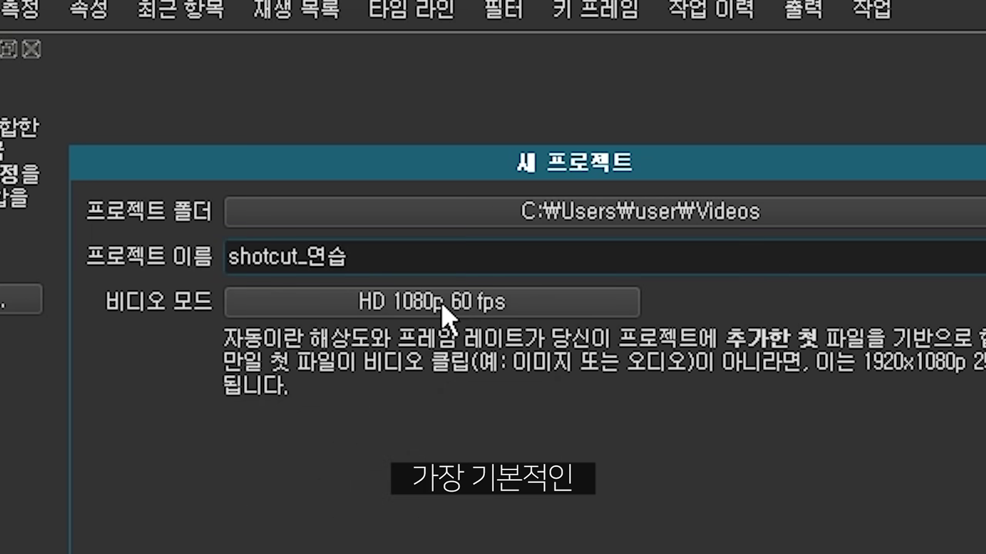
{"action": "left_click", "coordinate": [443, 307]}
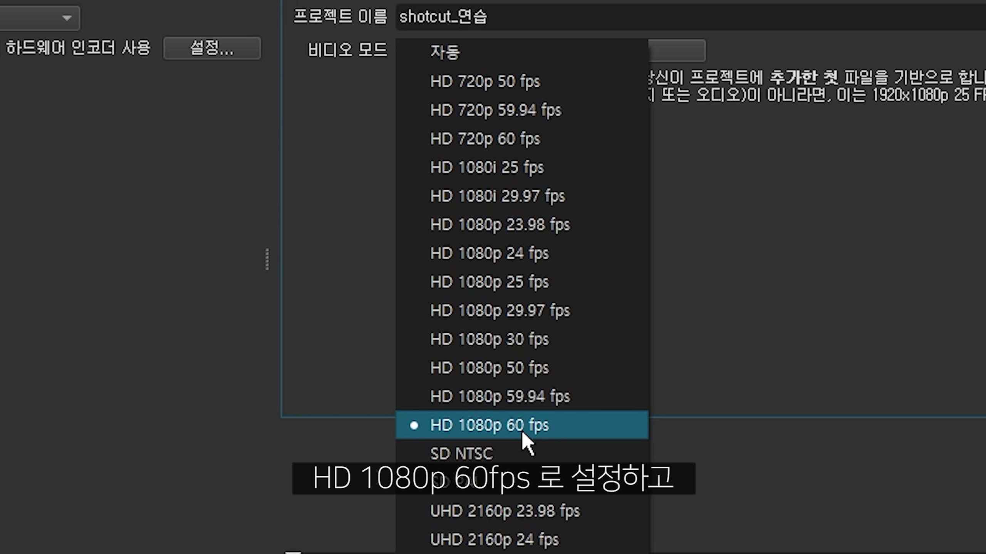
{"action": "left_click", "coordinate": [522, 434]}
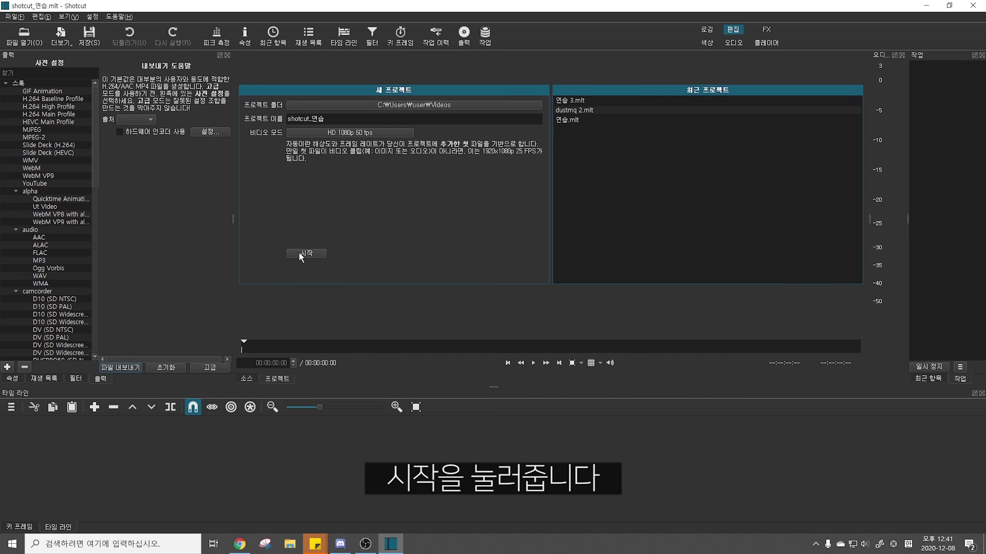
{"action": "left_click", "coordinate": [300, 254]}
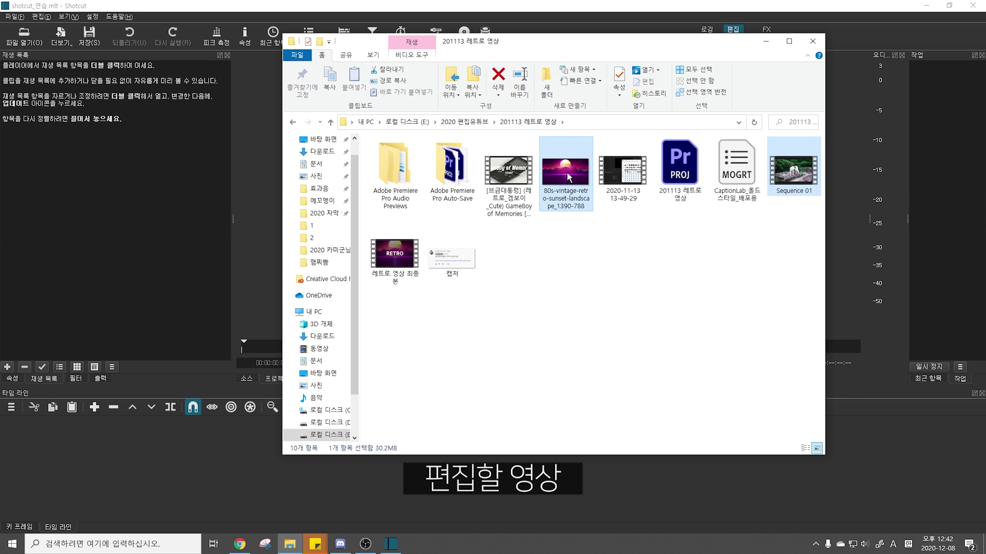
Import the Sequence 01 video and the 80s-vintage-retro-sunset-landscape image from the file explorer into the playlist.
{"action": "left_click", "coordinate": [568, 178], "text": "ctrl"}
{"action": "left_click_drag", "start_coordinate": [567, 177], "coordinate": [97, 193]}
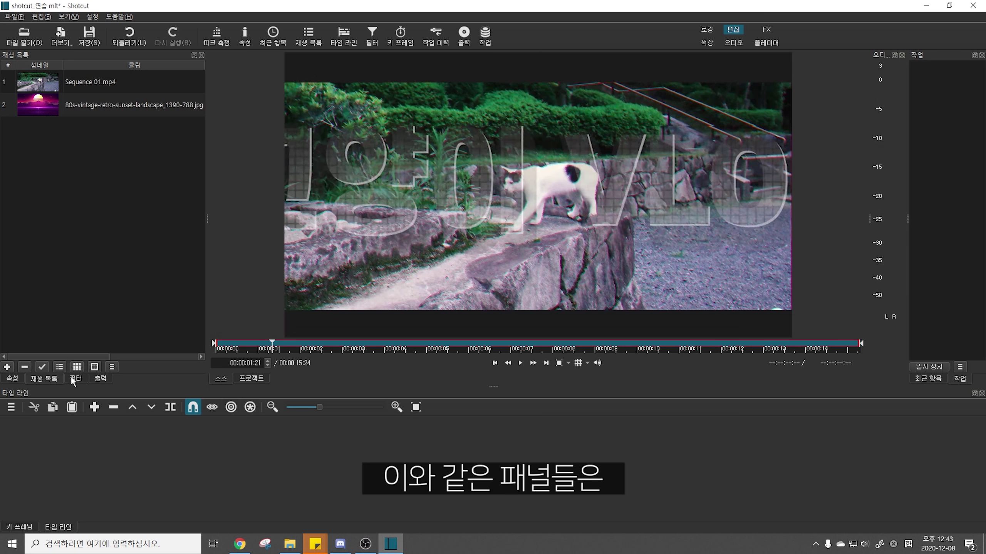
Reposition the playlist panel among the docked panels, close it and restore it.
{"action": "left_click_drag", "start_coordinate": [60, 377], "coordinate": [202, 53]}
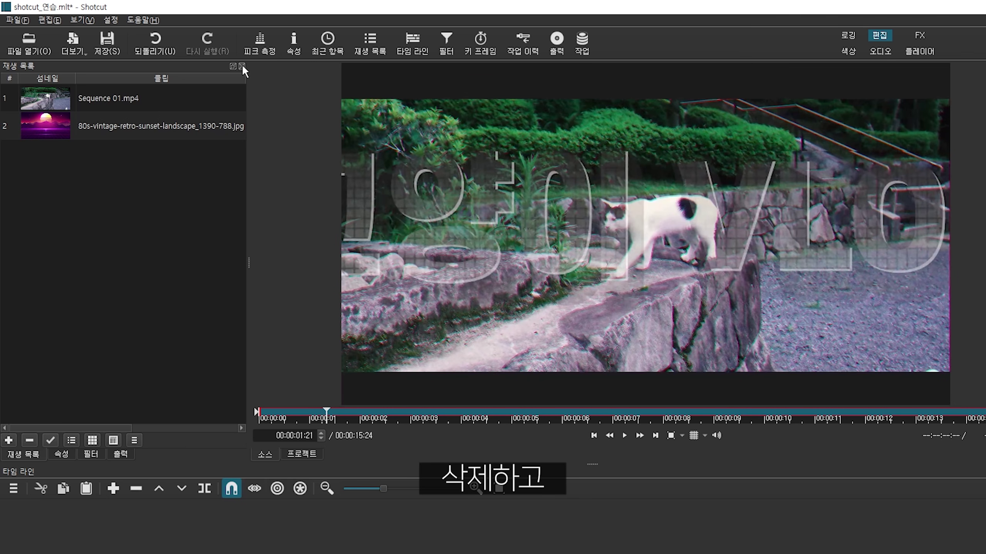
{"action": "left_click", "coordinate": [201, 54]}
{"action": "left_click", "coordinate": [369, 47]}
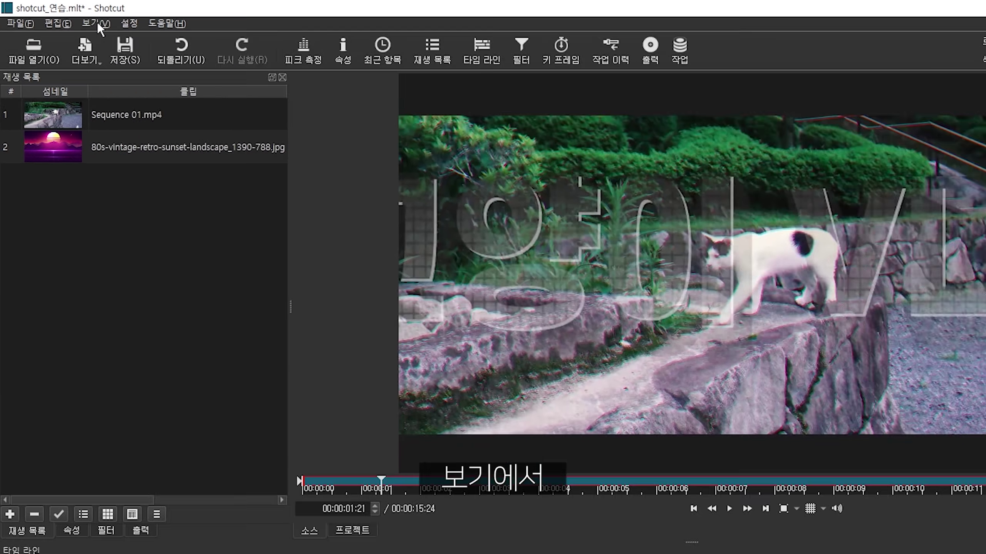
{"action": "left_click", "coordinate": [68, 17]}
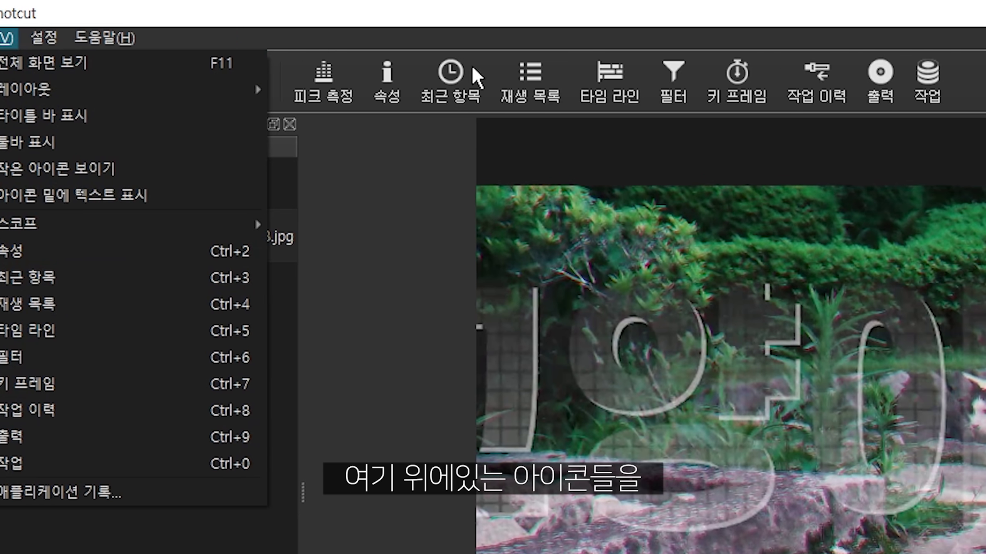
{"action": "left_click", "coordinate": [673, 26]}
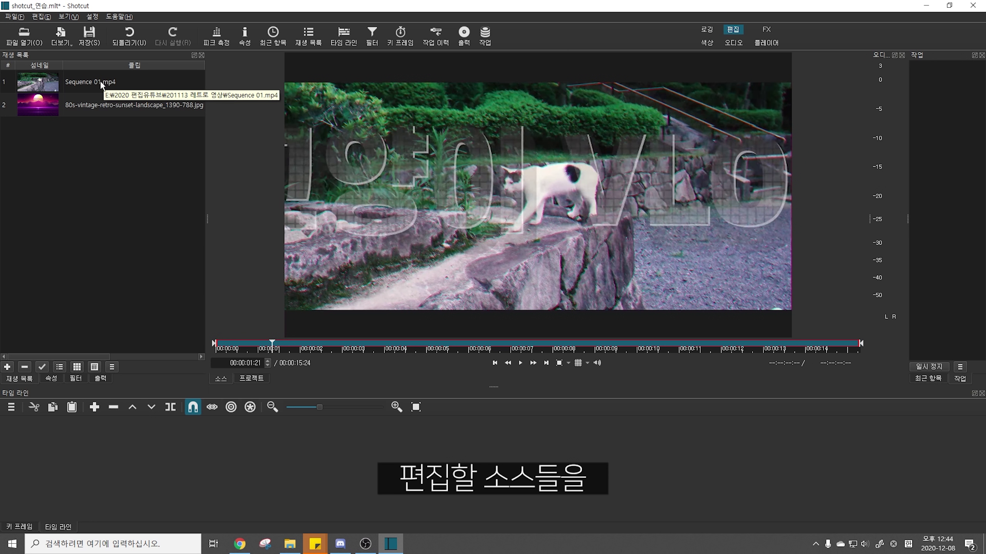
Place Sequence 01.mp4 at the start of a video track in the timeline, with the sunset image directly after it.
{"action": "left_click", "coordinate": [84, 88]}
{"action": "left_click_drag", "start_coordinate": [83, 89], "coordinate": [157, 483]}
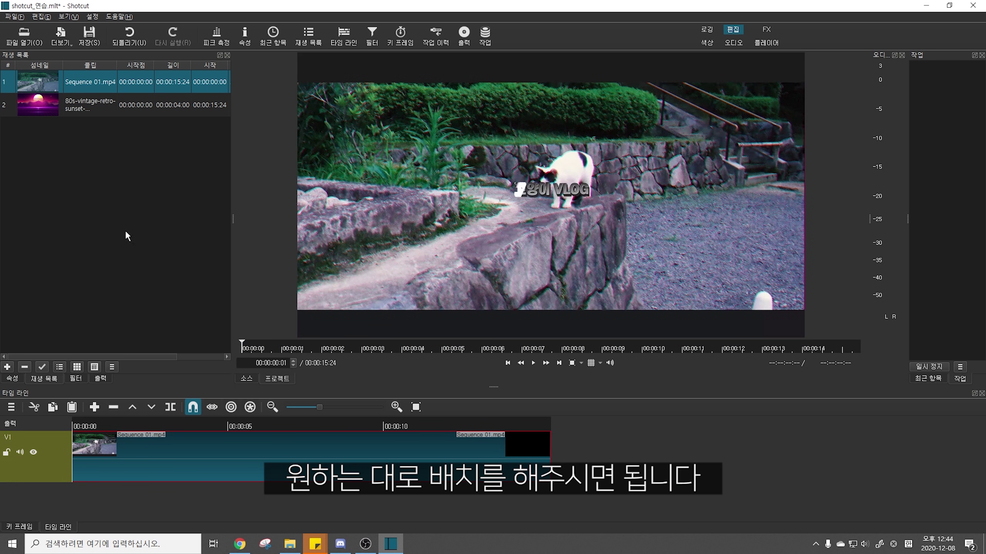
{"action": "left_click_drag", "start_coordinate": [70, 104], "coordinate": [80, 454]}
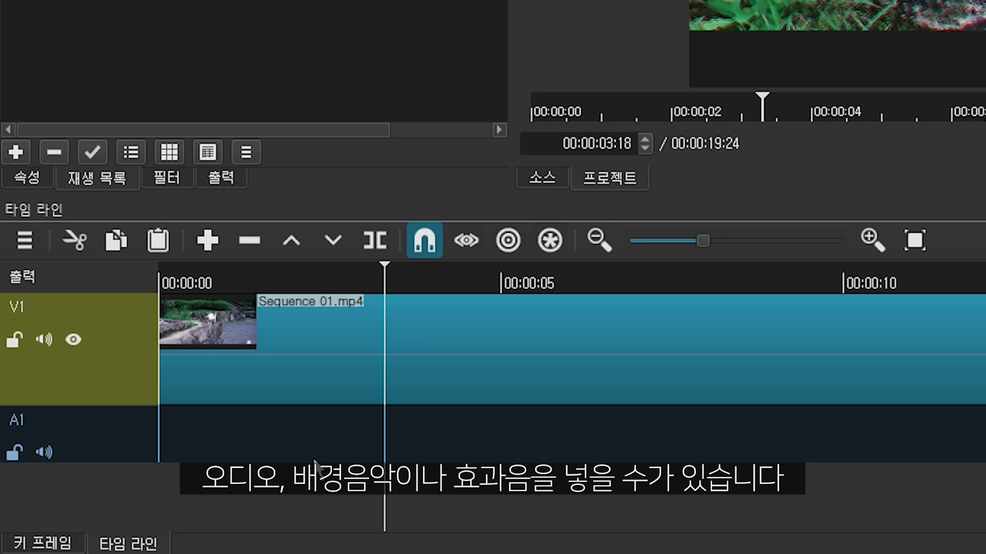
{"action": "scroll", "coordinate": [629, 416], "scroll_direction": "right", "scroll_amount": 5}
{"action": "scroll", "coordinate": [629, 416], "scroll_direction": "left", "scroll_amount": 5}
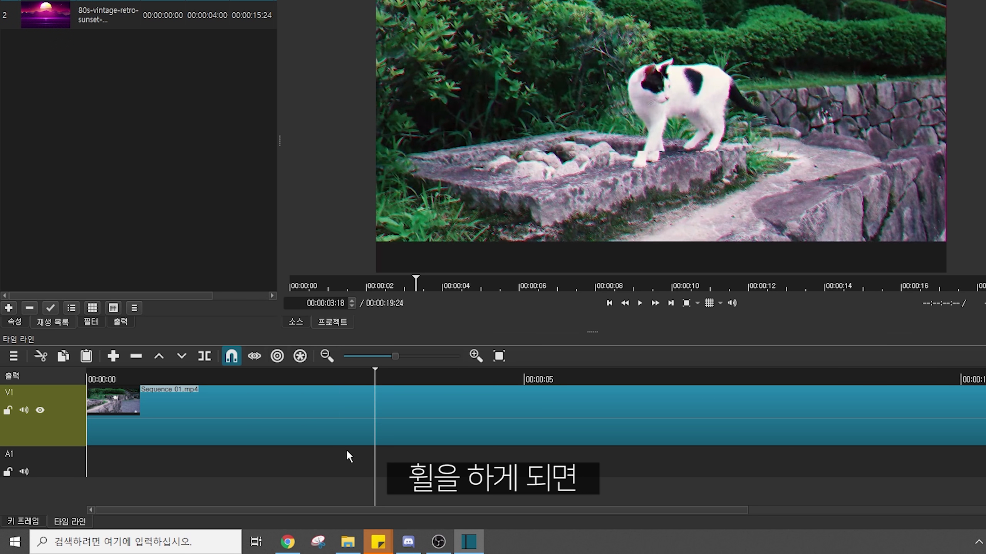
{"action": "scroll", "coordinate": [346, 449], "scroll_direction": "down", "scroll_amount": 3}
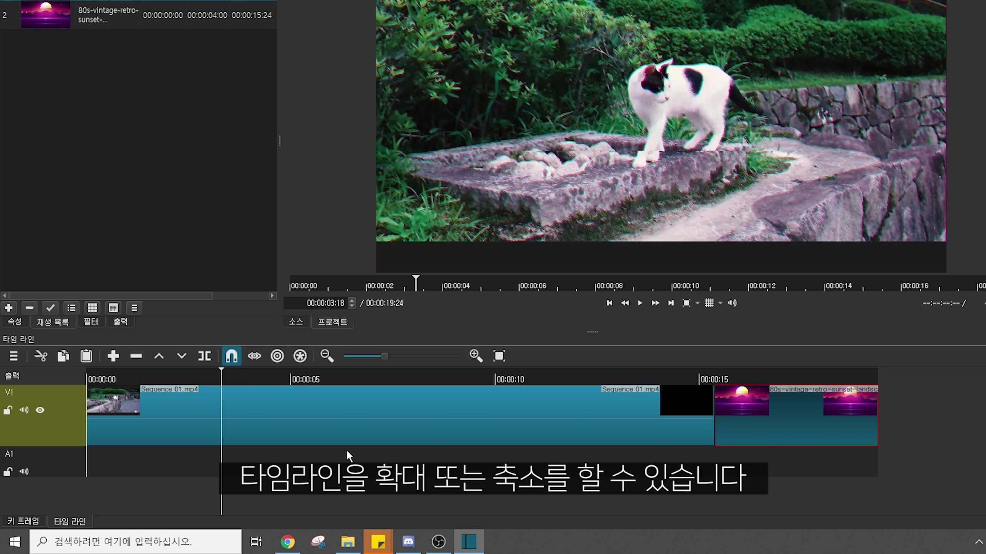
{"action": "scroll", "coordinate": [211, 449], "scroll_direction": "up", "scroll_amount": 1}
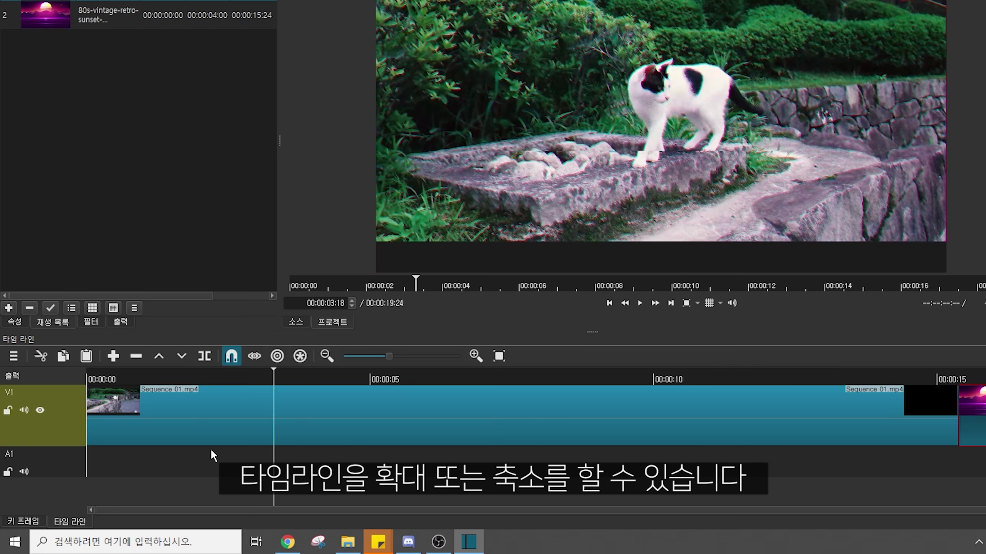
{"action": "scroll", "coordinate": [210, 448], "scroll_direction": "down", "scroll_amount": 1}
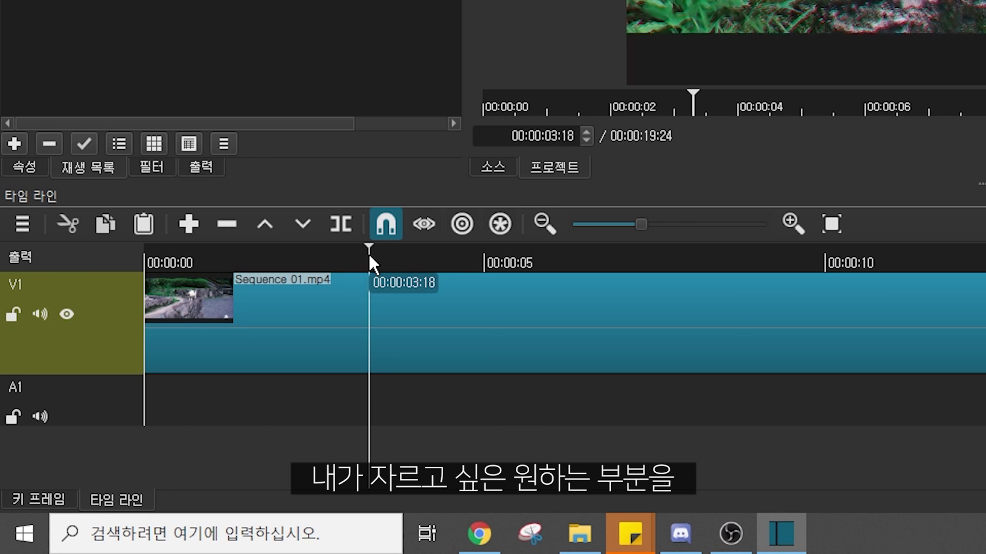
Split Sequence 01.mp4 at about 00:00:04:58 and ripple-delete the short section that follows the cut.
{"action": "left_click_drag", "start_coordinate": [183, 405], "coordinate": [213, 404]}
{"action": "left_click_drag", "start_coordinate": [426, 246], "coordinate": [484, 266]}
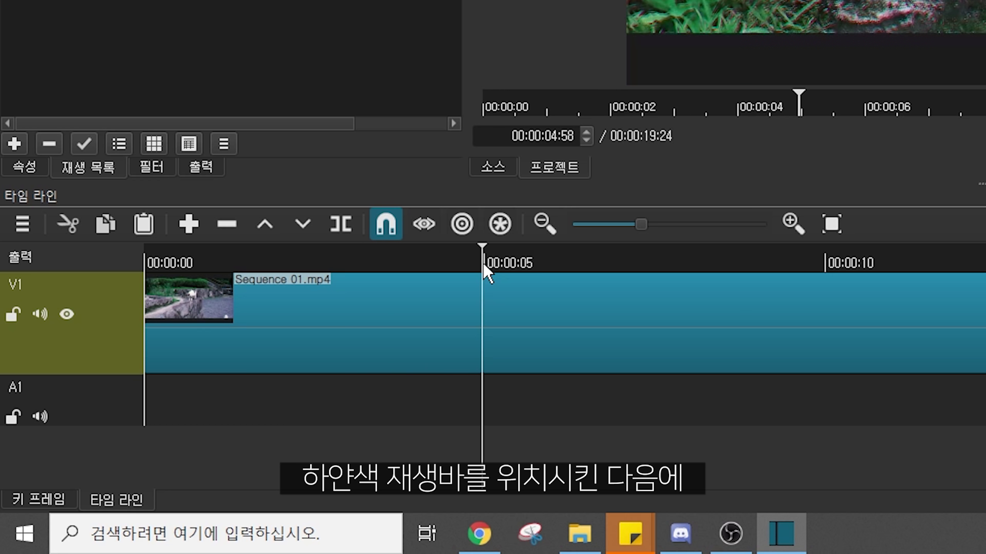
{"action": "key", "text": "s"}
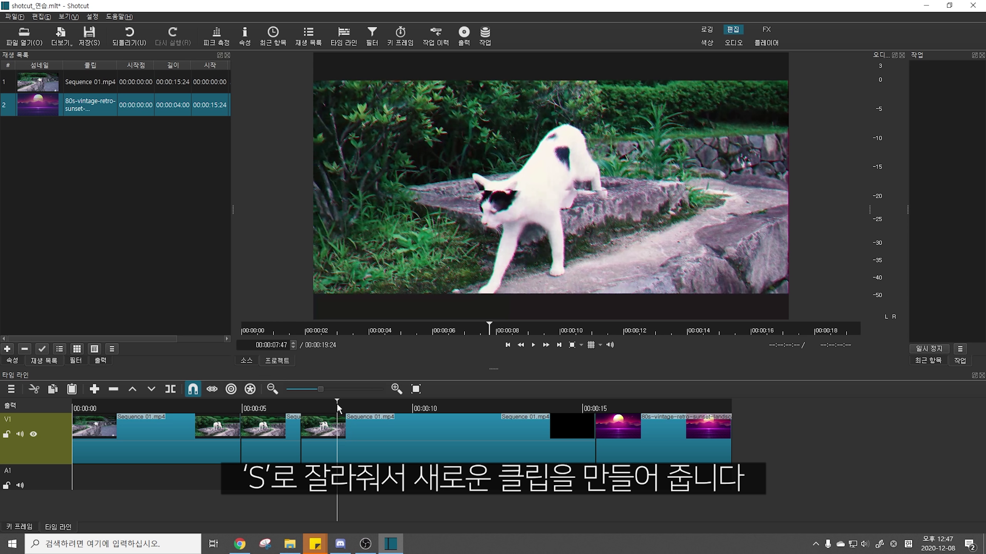
{"action": "left_click", "coordinate": [286, 449]}
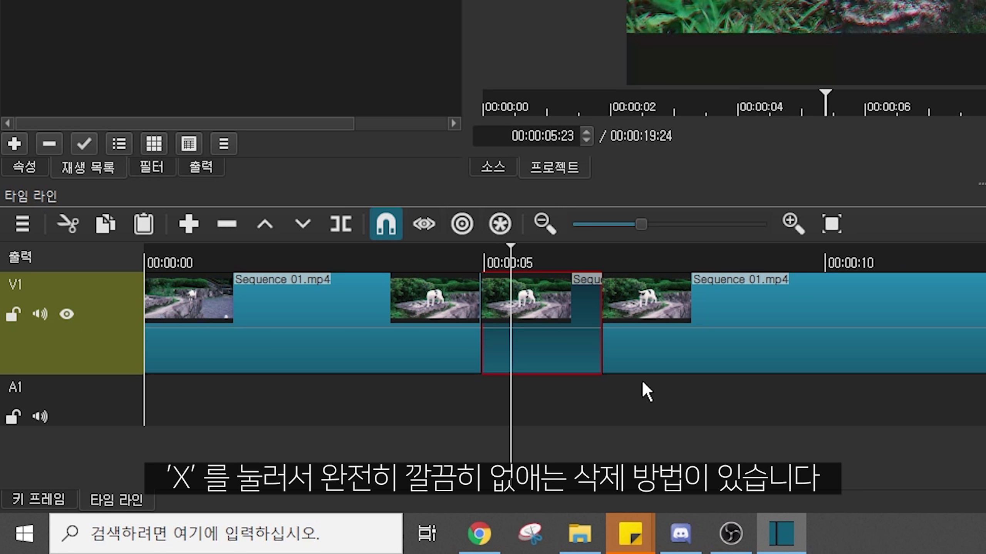
{"action": "key", "text": "x"}
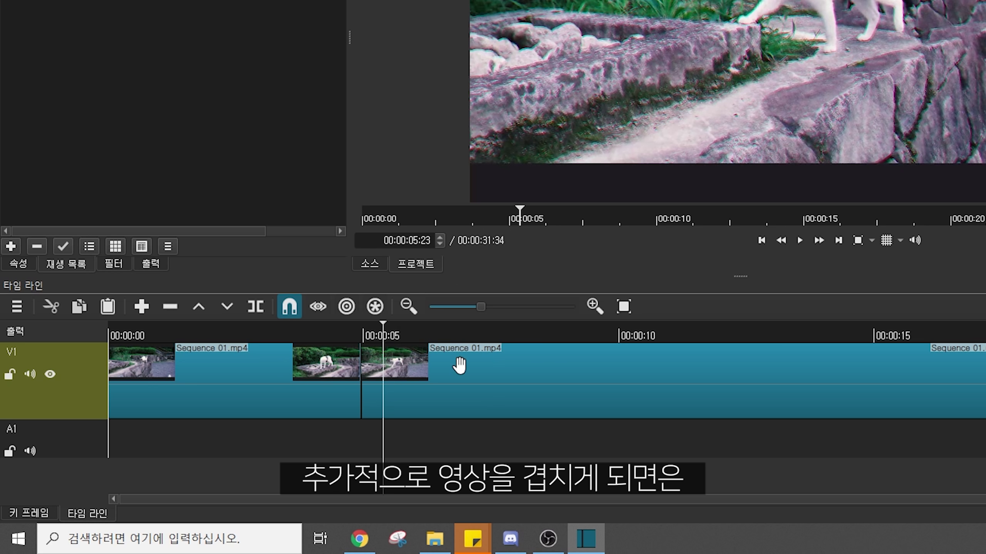
Overlap the second Sequence 01.mp4 clip onto the end of the first to create a dissolve, and play it back.
{"action": "left_click_drag", "start_coordinate": [457, 363], "coordinate": [399, 368]}
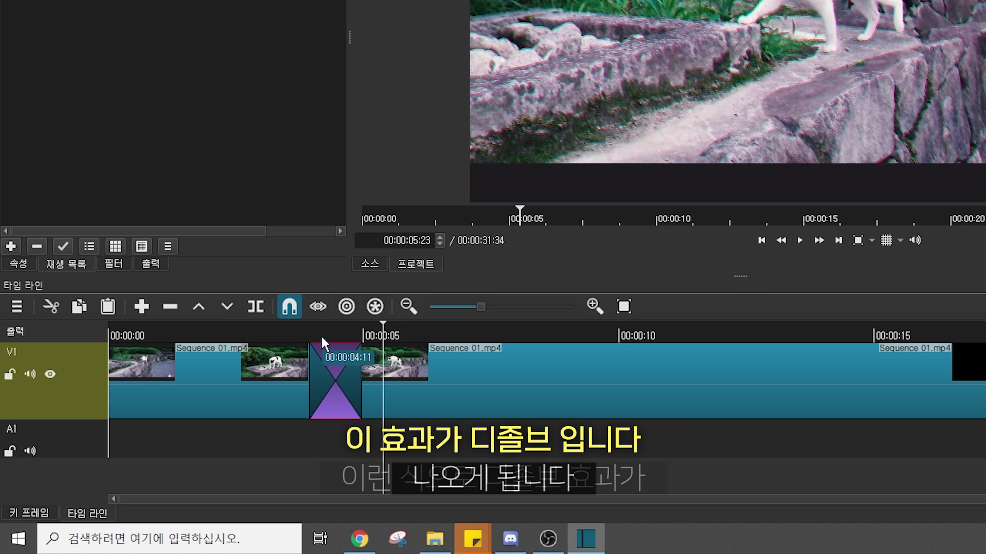
{"action": "left_click_drag", "start_coordinate": [320, 336], "coordinate": [284, 338]}
{"action": "key", "text": "space"}
{"action": "key", "text": "space"}
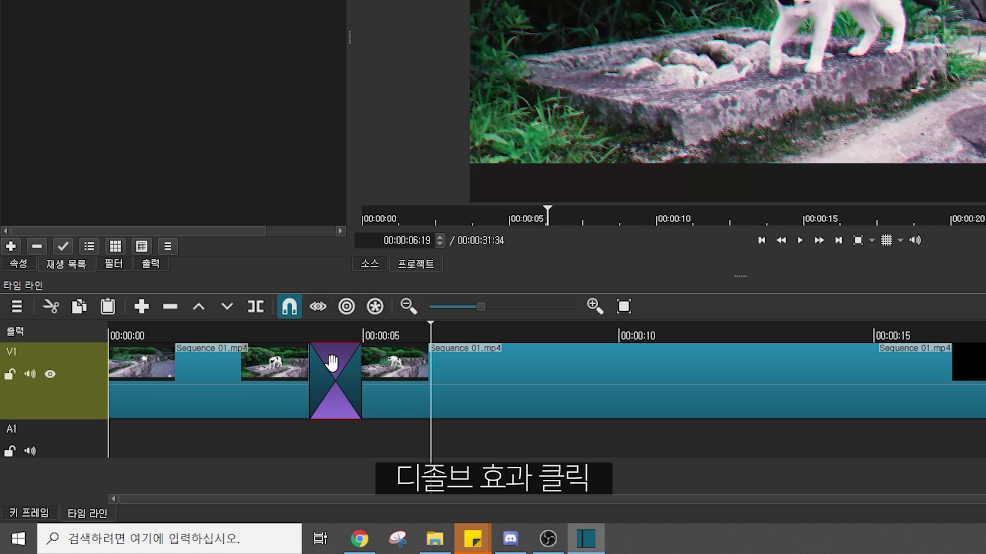
Open the dissolve transition's properties and examine the available video transition types.
{"action": "right_click", "coordinate": [332, 364]}
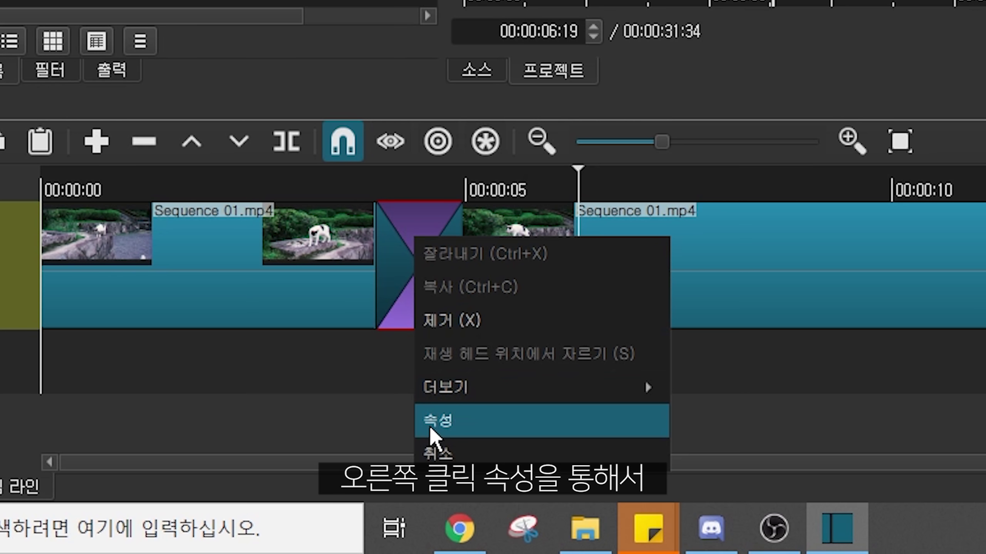
{"action": "left_click", "coordinate": [343, 480]}
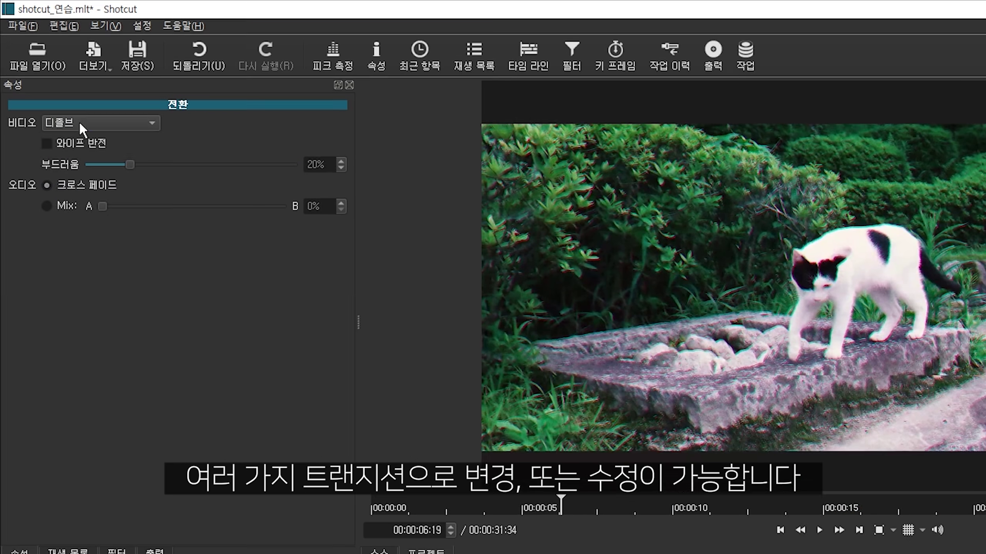
{"action": "left_click", "coordinate": [131, 201]}
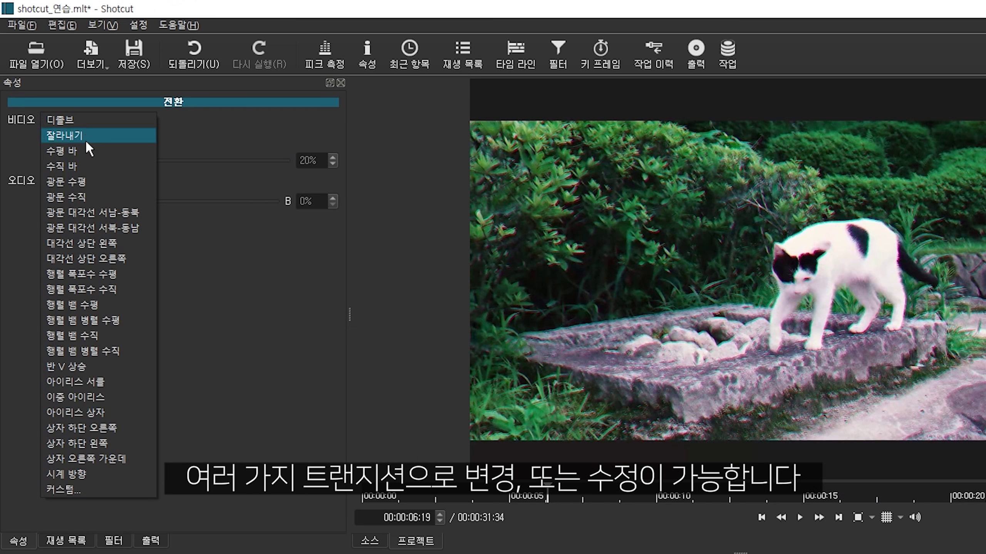
{"action": "left_click", "coordinate": [94, 368]}
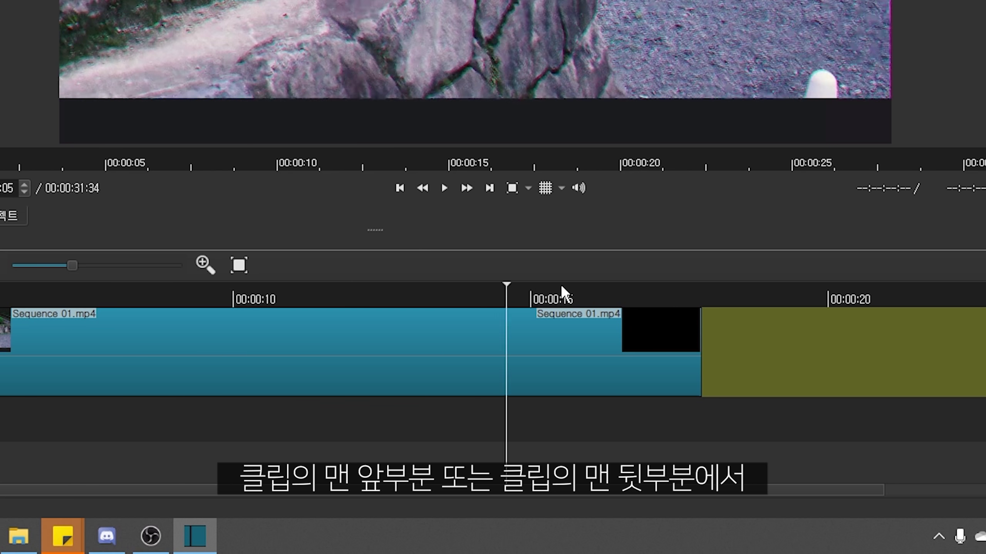
Add a short fade-in at the beginning of the first Sequence 01.mp4 clip and play it back.
{"action": "left_click_drag", "start_coordinate": [563, 290], "coordinate": [657, 289]}
{"action": "left_click", "coordinate": [685, 312]}
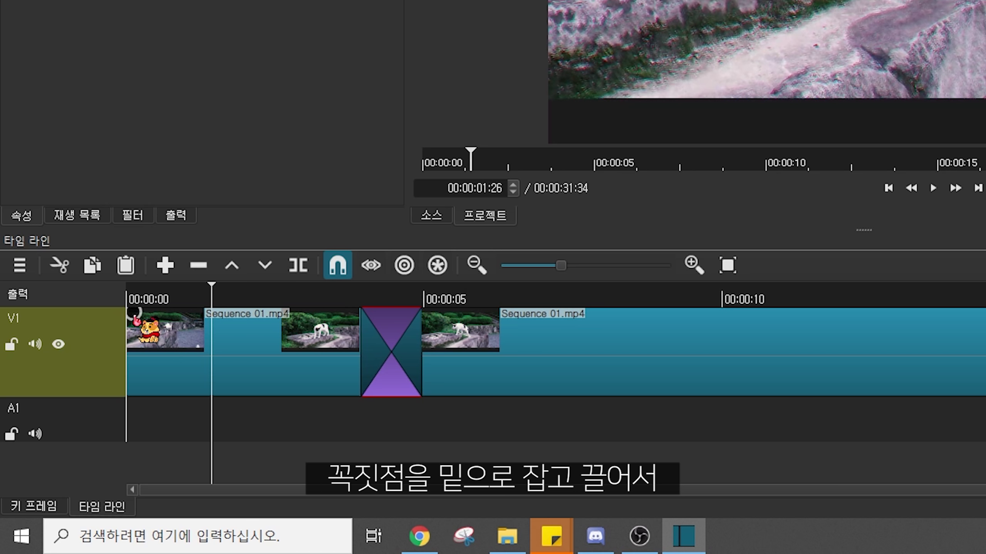
{"action": "left_click_drag", "start_coordinate": [136, 317], "coordinate": [219, 321]}
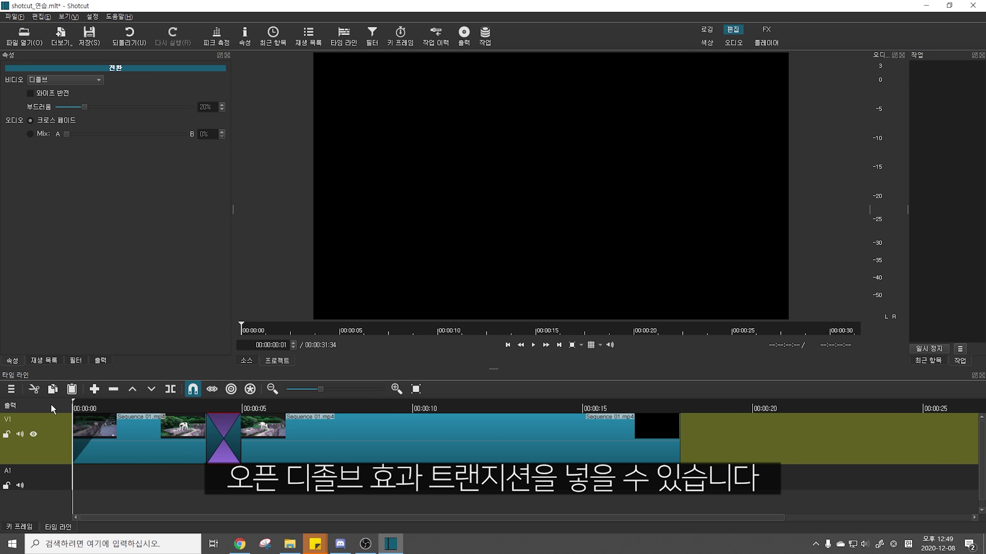
{"action": "key", "text": "space"}
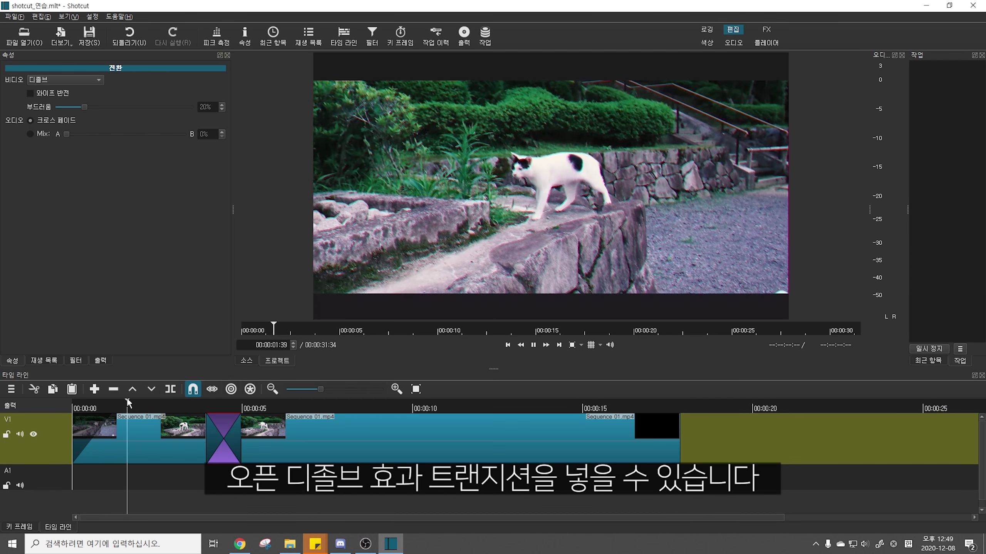
{"action": "key", "text": "space"}
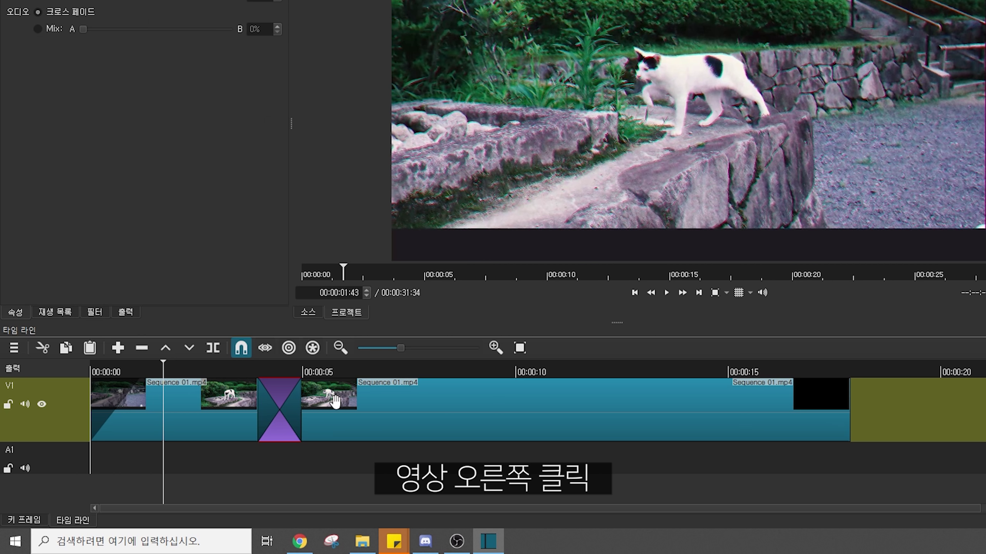
Open the properties of the Sequence 01.mp4 clip that follows the transition.
{"action": "left_click", "coordinate": [268, 431]}
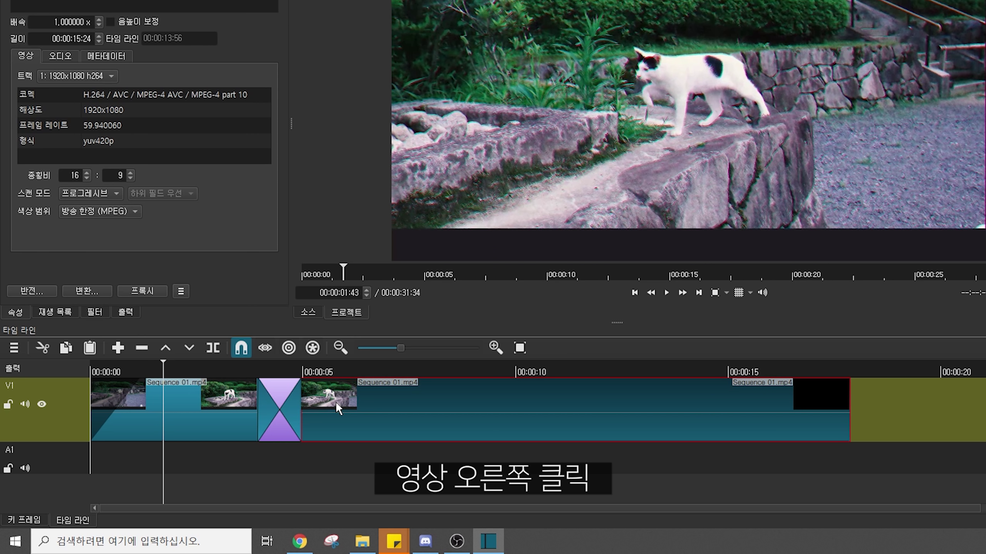
{"action": "right_click", "coordinate": [336, 401]}
{"action": "left_click", "coordinate": [364, 493]}
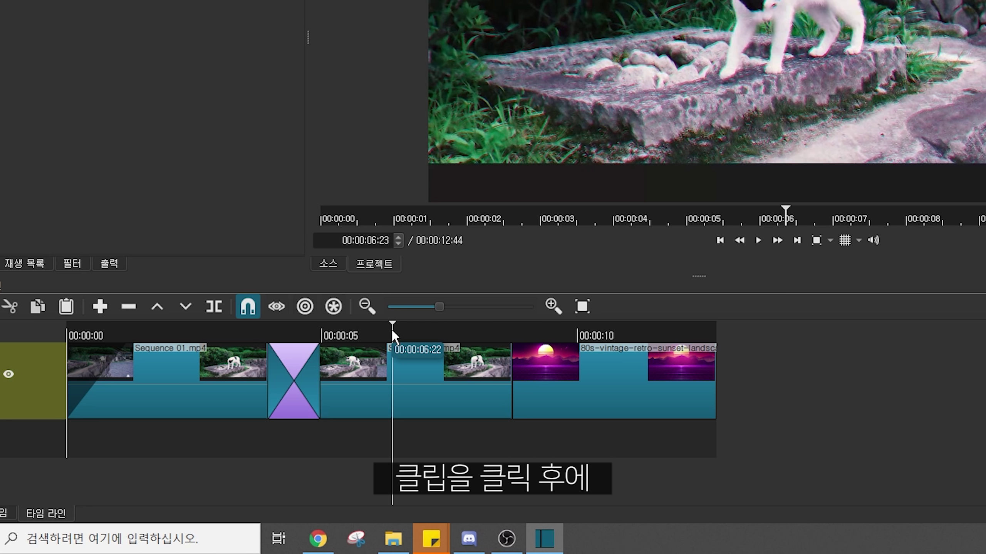
Open the filters of the Sequence 01.mp4 clip after the transition and browse the available video filters.
{"action": "left_click", "coordinate": [291, 434]}
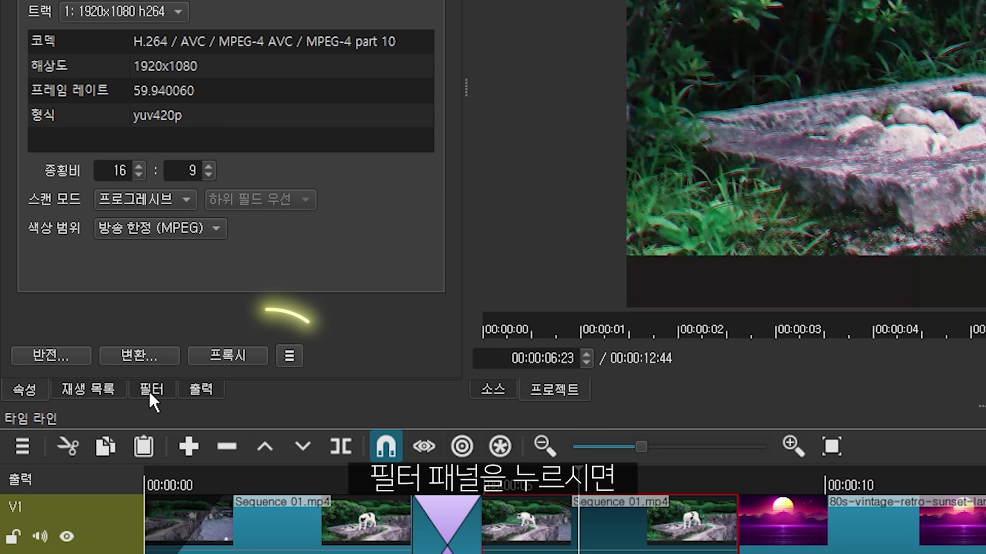
{"action": "left_click", "coordinate": [150, 389]}
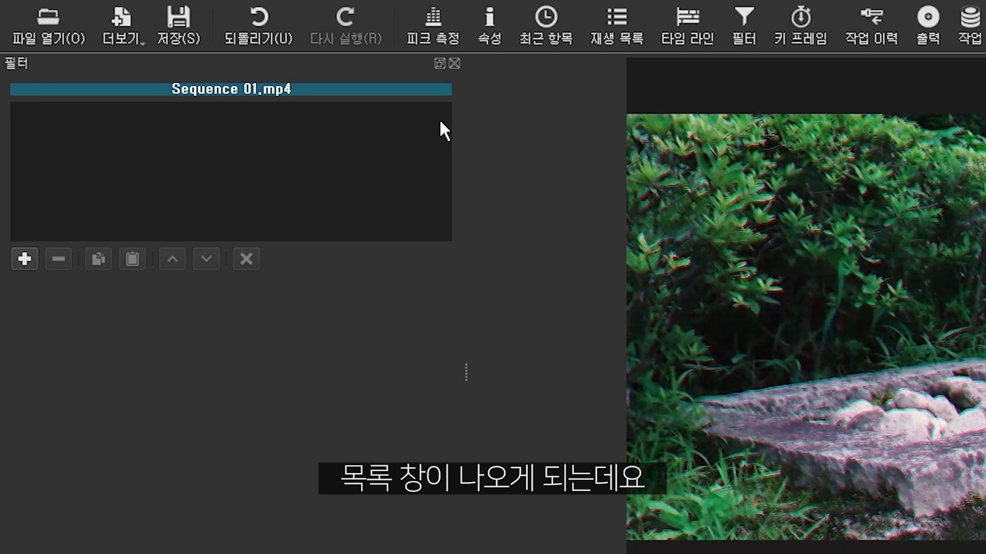
{"action": "left_click", "coordinate": [23, 259]}
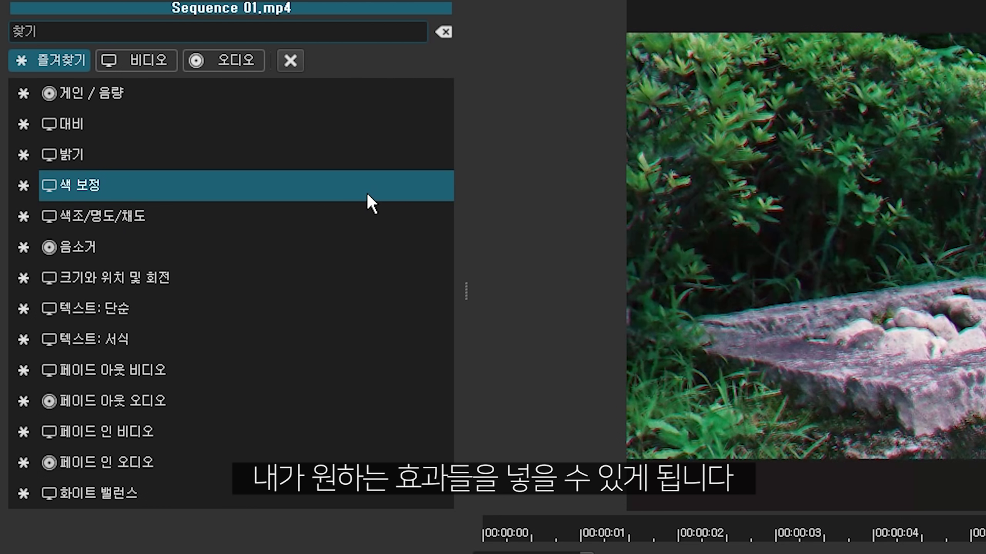
{"action": "left_click", "coordinate": [149, 62]}
{"action": "scroll", "coordinate": [267, 310], "scroll_direction": "down", "scroll_amount": 12}
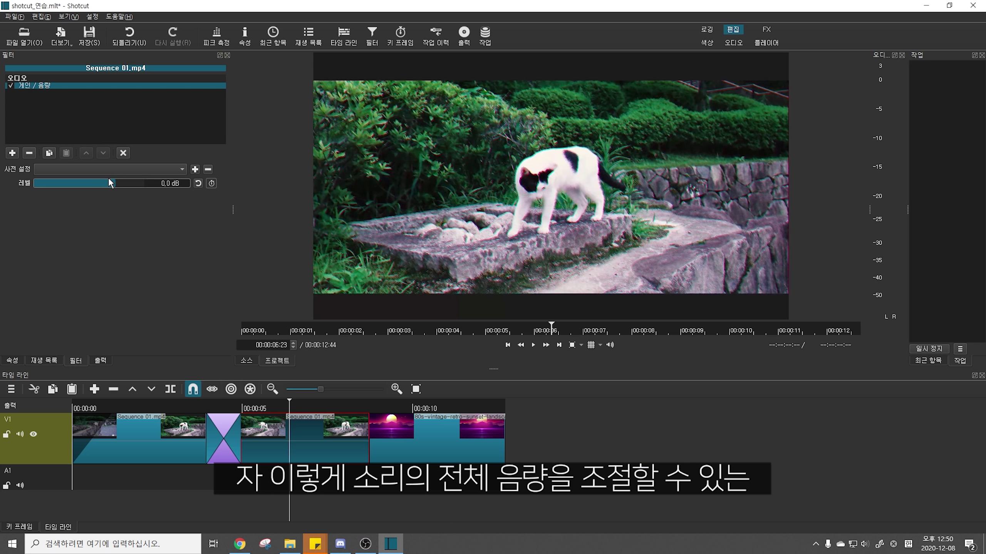
Try the Gain/Volume, Old Film: Scratches and Gaussian Blur filters on the clip, varying their level and amounts.
{"action": "mouse_move", "coordinate": [112, 184]}
{"action": "left_mouse_down"}
{"action": "mouse_move", "coordinate": [92, 183]}
{"action": "mouse_move", "coordinate": [116, 183]}
{"action": "left_mouse_up"}
{"action": "left_click_drag", "start_coordinate": [133, 180], "coordinate": [134, 181]}
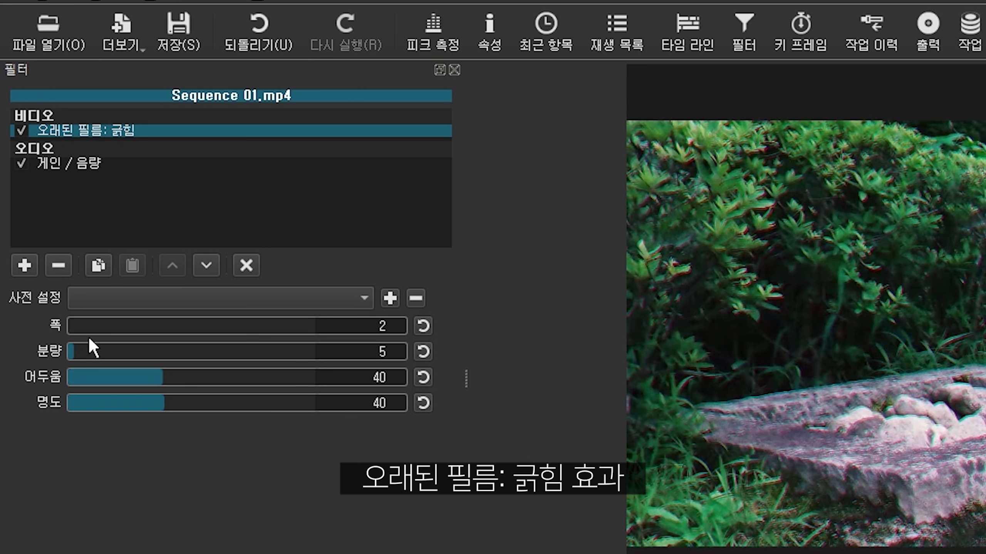
{"action": "left_click_drag", "start_coordinate": [76, 354], "coordinate": [110, 367]}
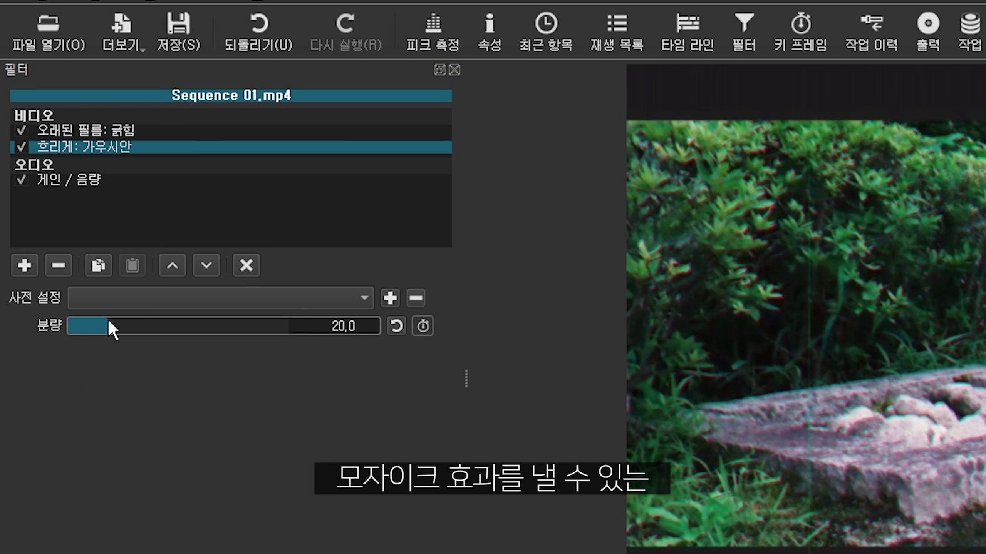
{"action": "left_click_drag", "start_coordinate": [109, 321], "coordinate": [209, 318]}
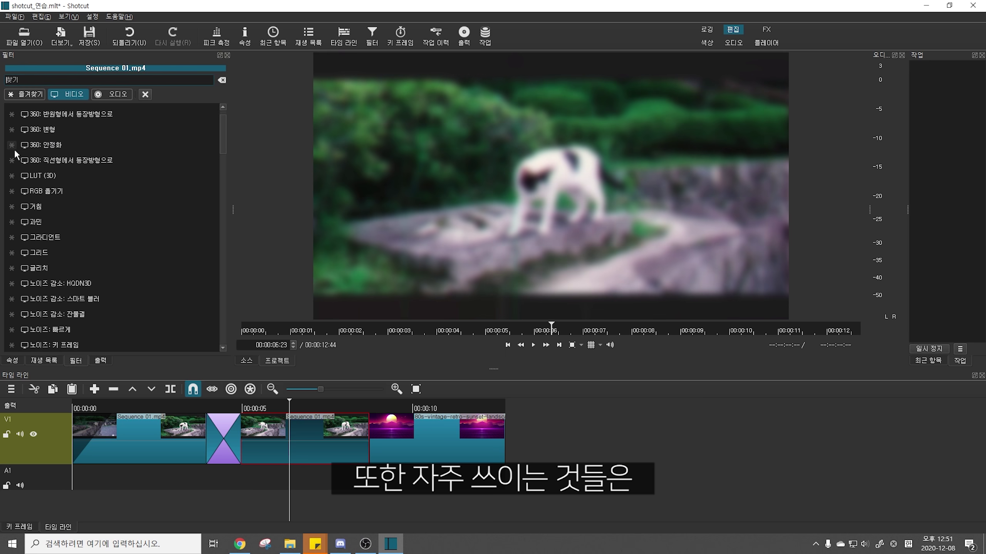
Mark the 360: Stabilize video filter as a favourite and look through the favourite and video filters.
{"action": "left_click", "coordinate": [12, 145]}
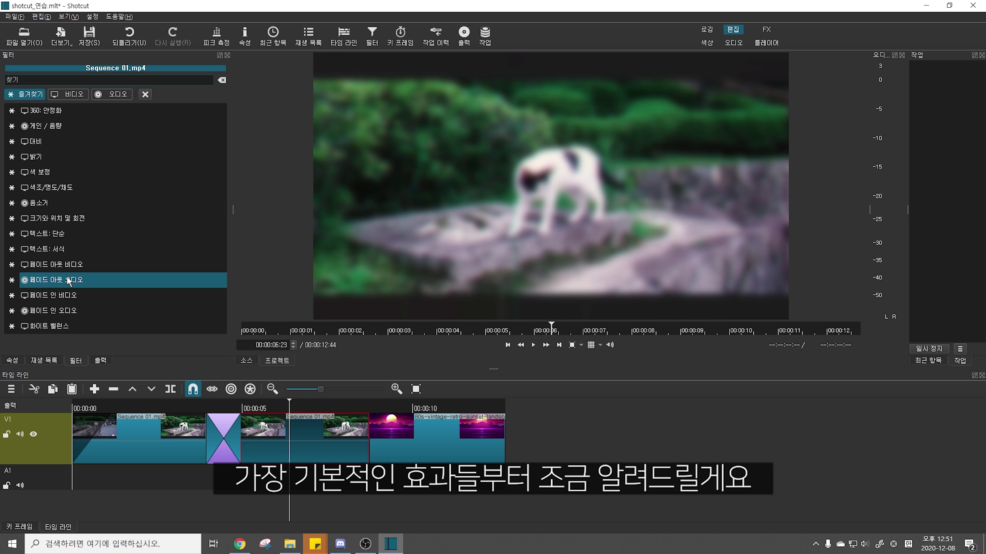
{"action": "left_click", "coordinate": [67, 94]}
{"action": "left_click_drag", "start_coordinate": [222, 127], "coordinate": [221, 217]}
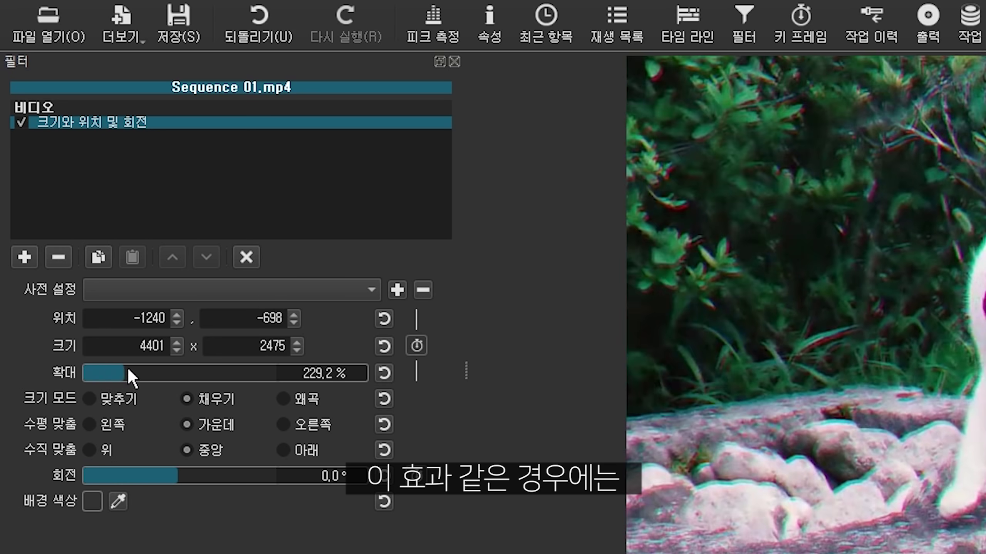
Try scaling the clip to 93.8 % with Size, Position & Rotate and lowering its lightness with Hue/Lightness/Saturation.
{"action": "left_click", "coordinate": [185, 492]}
{"action": "scroll", "coordinate": [138, 371], "scroll_direction": "up", "scroll_amount": 1}
{"action": "scroll", "coordinate": [134, 368], "scroll_direction": "down", "scroll_amount": 5}
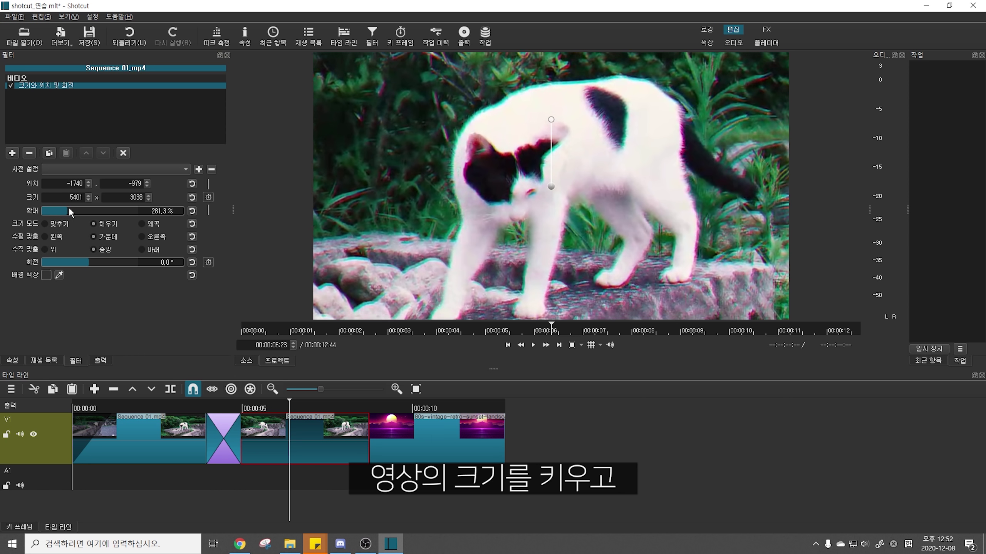
{"action": "scroll", "coordinate": [66, 211], "scroll_direction": "down", "scroll_amount": 10}
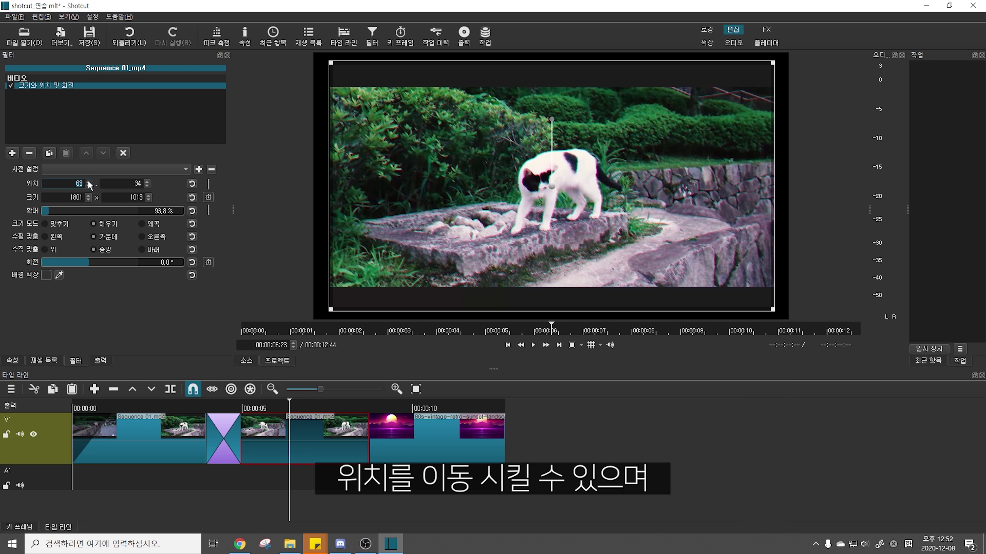
{"action": "left_click", "coordinate": [110, 170]}
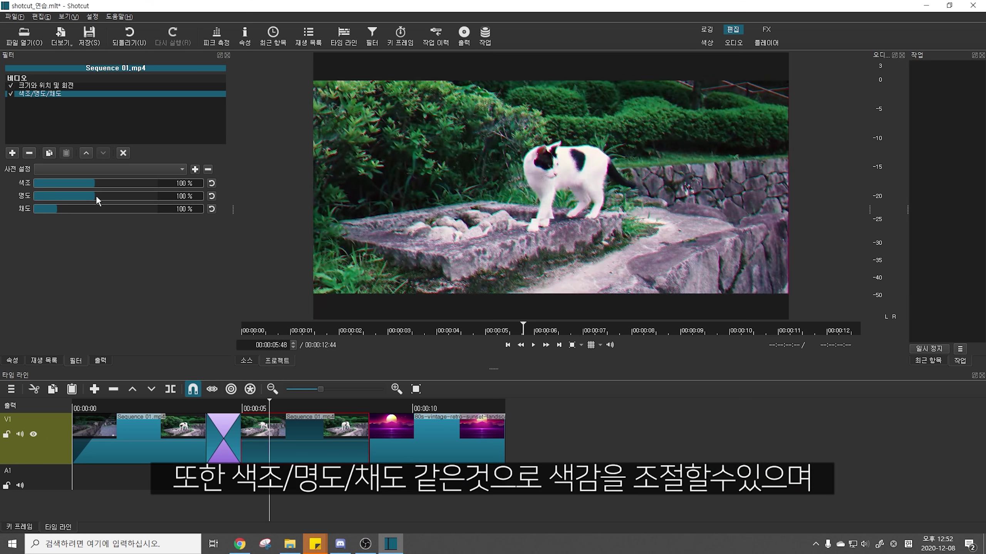
{"action": "left_click_drag", "start_coordinate": [96, 195], "coordinate": [79, 206]}
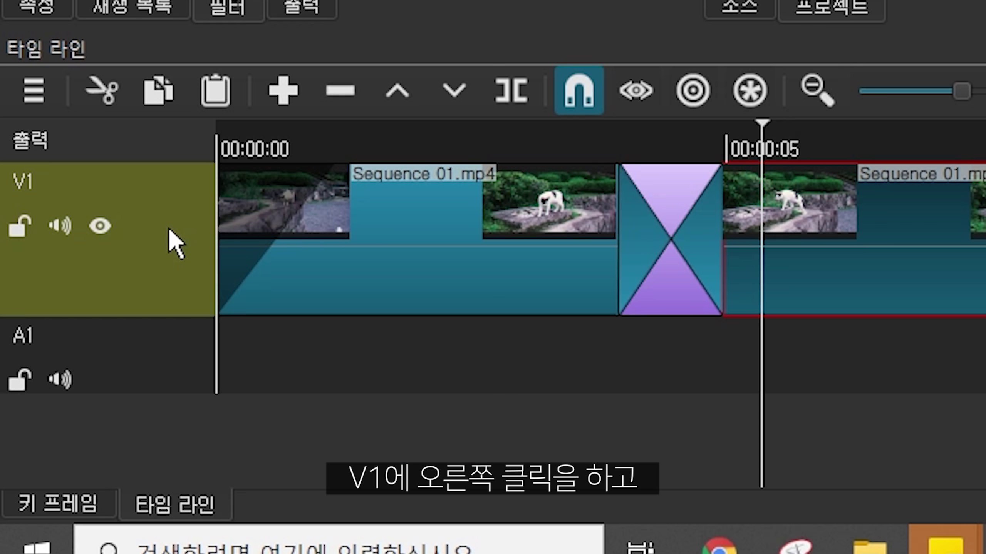
Add a second video track above V1.
{"action": "right_click", "coordinate": [169, 231]}
{"action": "mouse_move", "coordinate": [216, 252]}
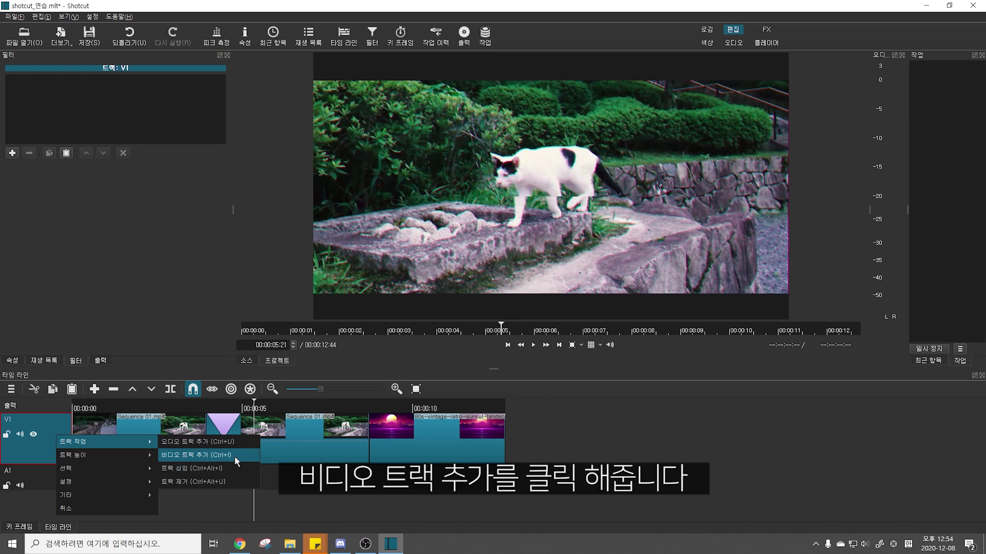
{"action": "left_click", "coordinate": [234, 456]}
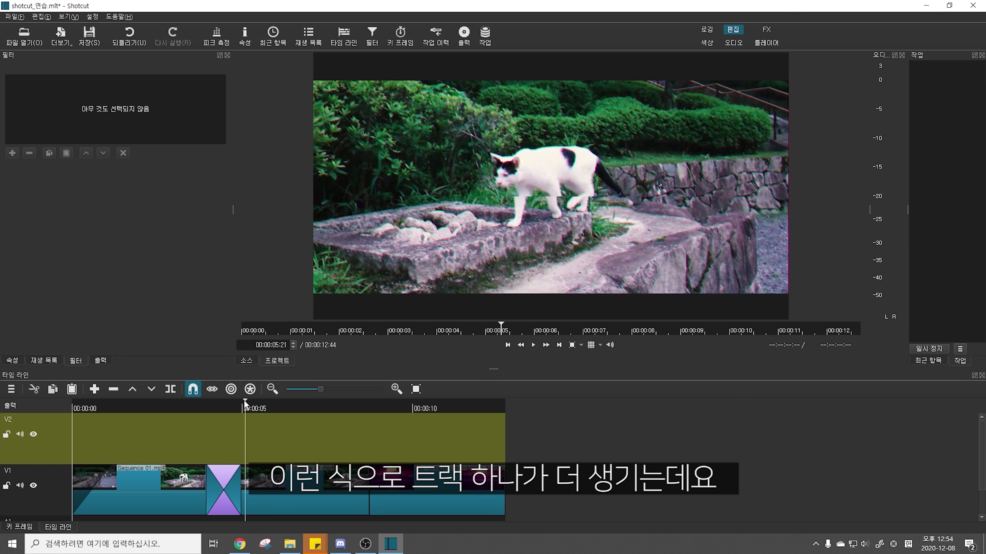
Move the playhead to the end of the transition and generate a transparent colour clip.
{"action": "left_click", "coordinate": [242, 404]}
{"action": "left_click_drag", "start_coordinate": [242, 406], "coordinate": [241, 405]}
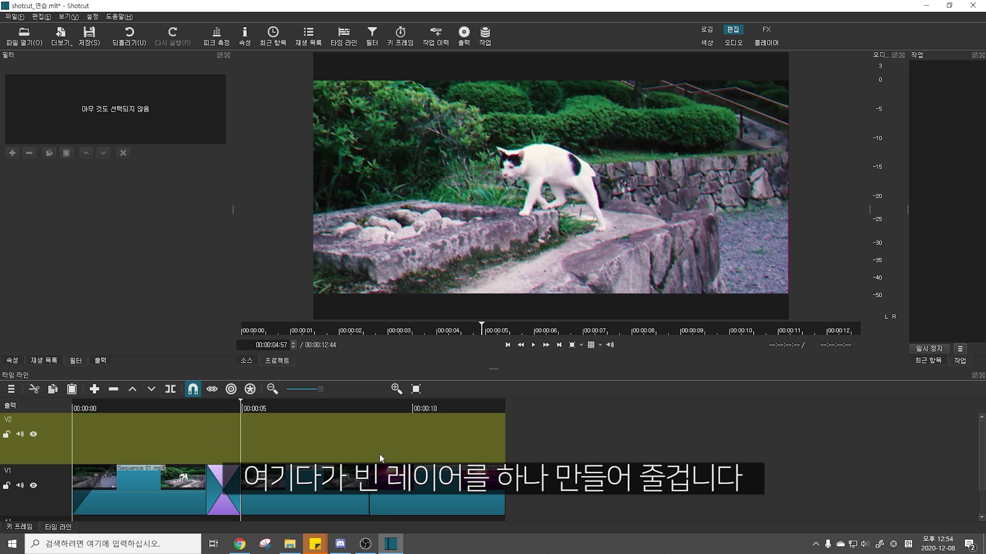
{"action": "left_click", "coordinate": [12, 16]}
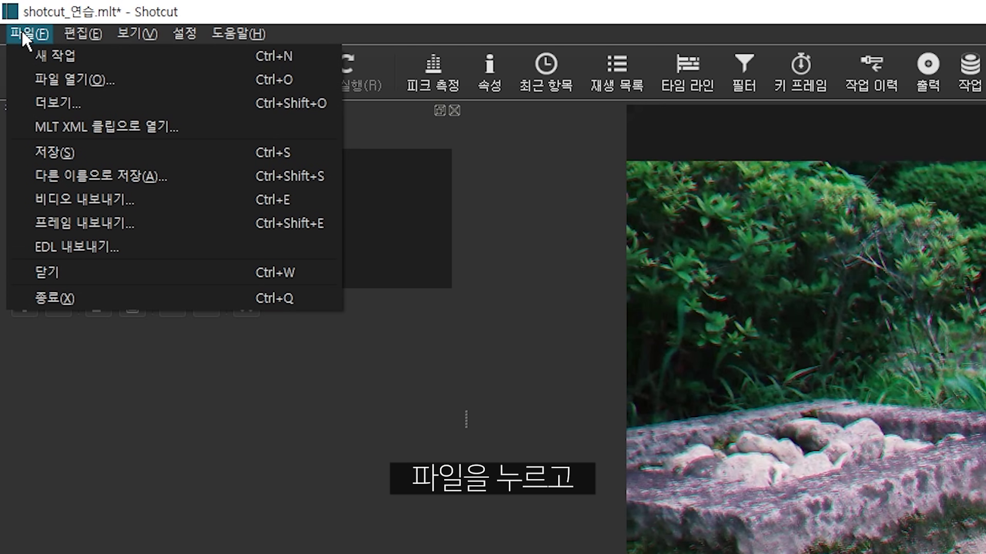
{"action": "left_click", "coordinate": [56, 102]}
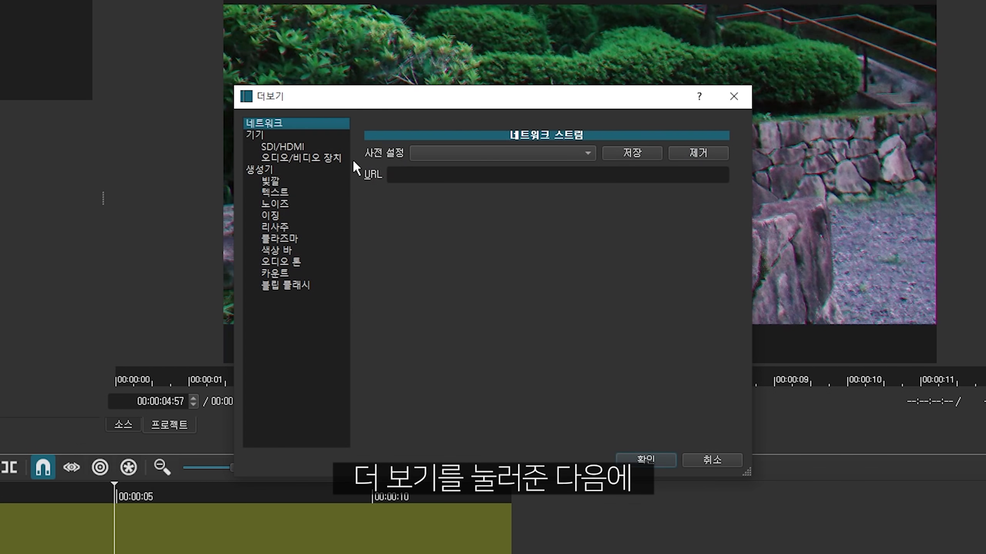
{"action": "left_click", "coordinate": [270, 181]}
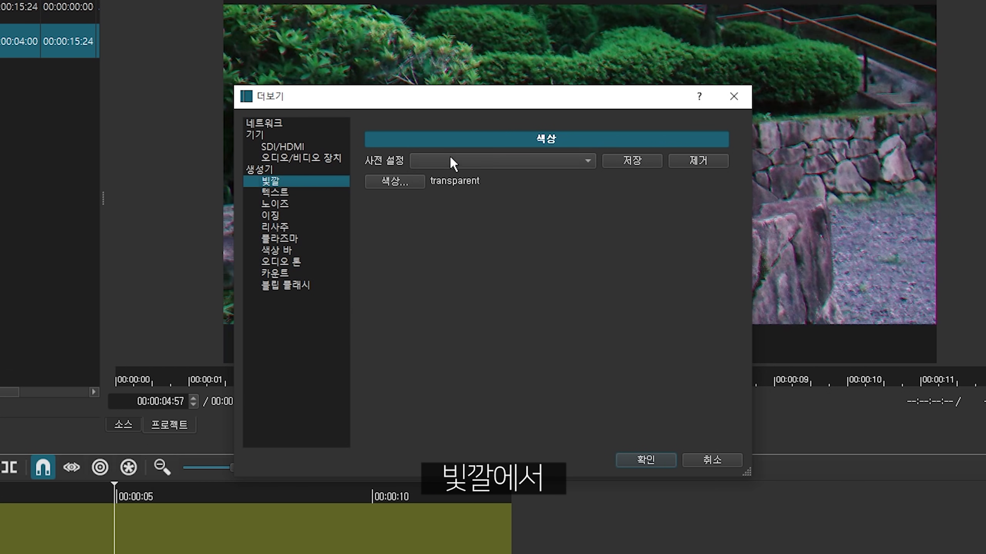
{"action": "left_click", "coordinate": [451, 158]}
{"action": "left_click", "coordinate": [450, 207]}
{"action": "left_click", "coordinate": [645, 459]}
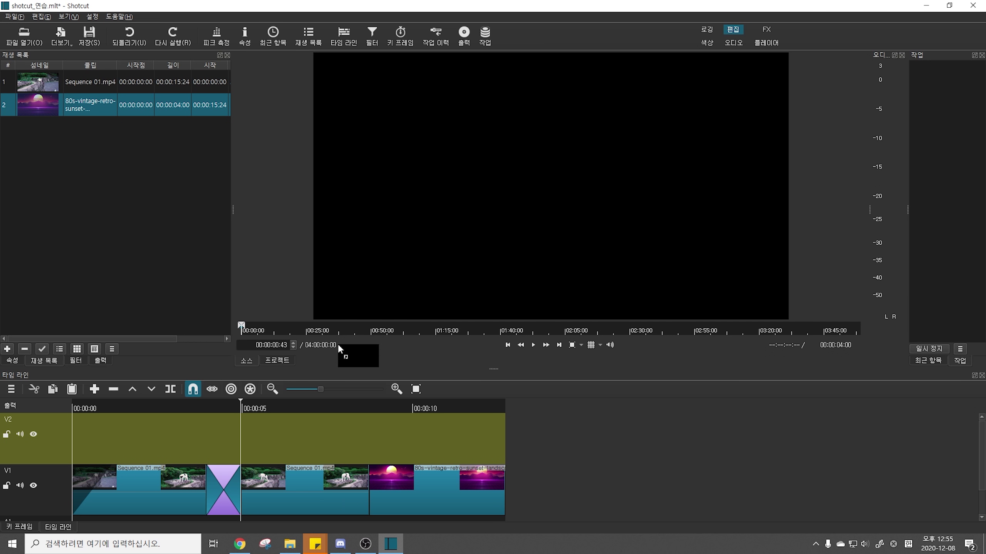
Place the transparent clip on V2 from the end of the transition and trim it to end with the Sequence 01.mp4 clip below.
{"action": "left_click_drag", "start_coordinate": [340, 349], "coordinate": [252, 404]}
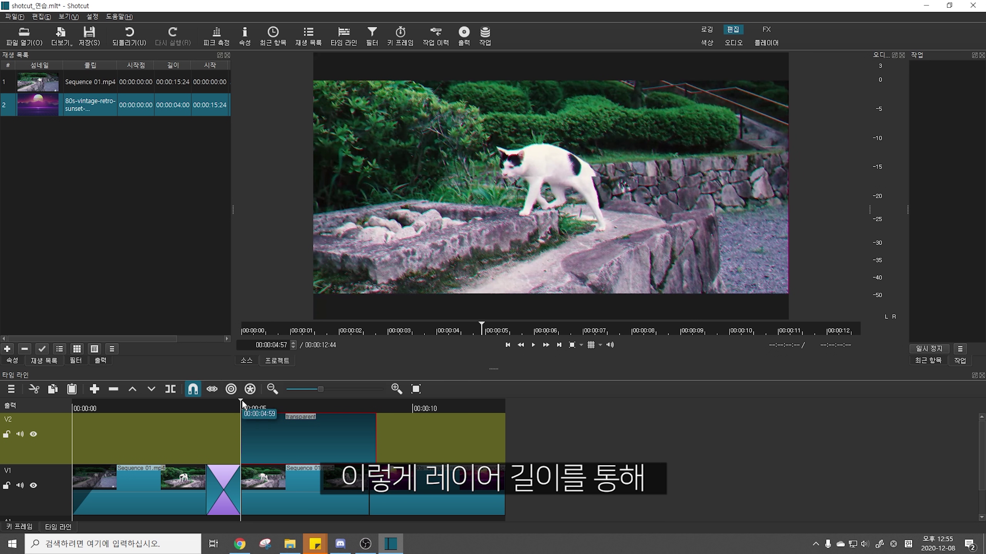
{"action": "left_click", "coordinate": [334, 406]}
{"action": "mouse_move", "coordinate": [375, 441]}
{"action": "left_mouse_down"}
{"action": "mouse_move", "coordinate": [431, 439]}
{"action": "mouse_move", "coordinate": [295, 445]}
{"action": "mouse_move", "coordinate": [428, 443]}
{"action": "mouse_move", "coordinate": [367, 447]}
{"action": "left_mouse_up"}
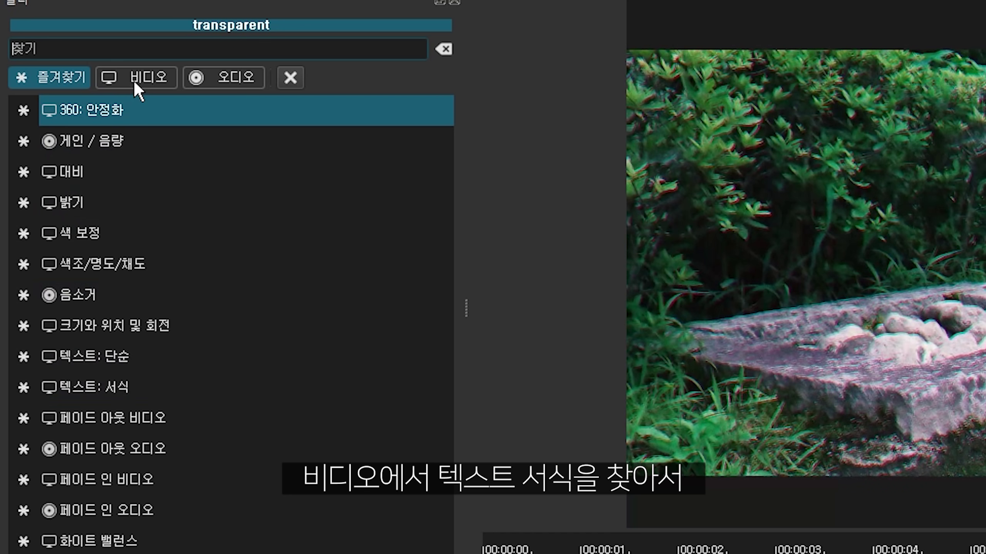
Add the rich text filter (텍스트: 서식) to the transparent clip and enter the text 안녕하세요.
{"action": "left_click", "coordinate": [136, 77]}
{"action": "left_click_drag", "start_coordinate": [446, 128], "coordinate": [447, 520]}
{"action": "left_click", "coordinate": [177, 344]}
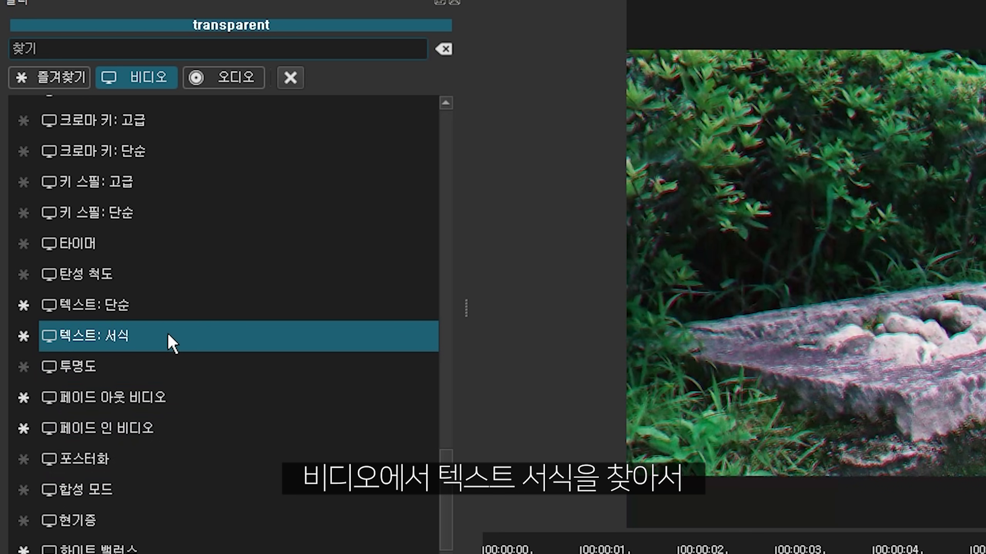
{"action": "double_click", "coordinate": [169, 337]}
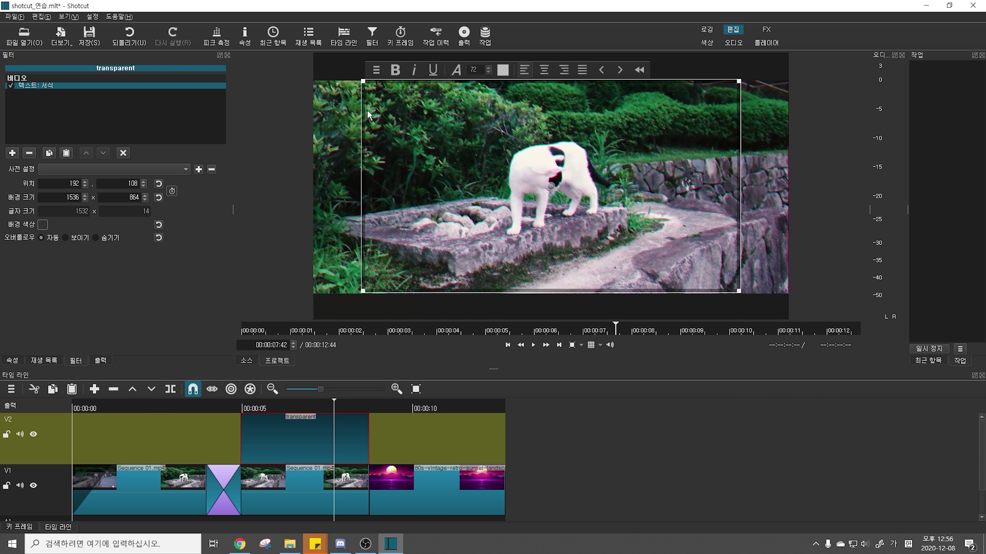
{"action": "left_click", "coordinate": [733, 107]}
{"action": "type", "text": "안녕하세요"}
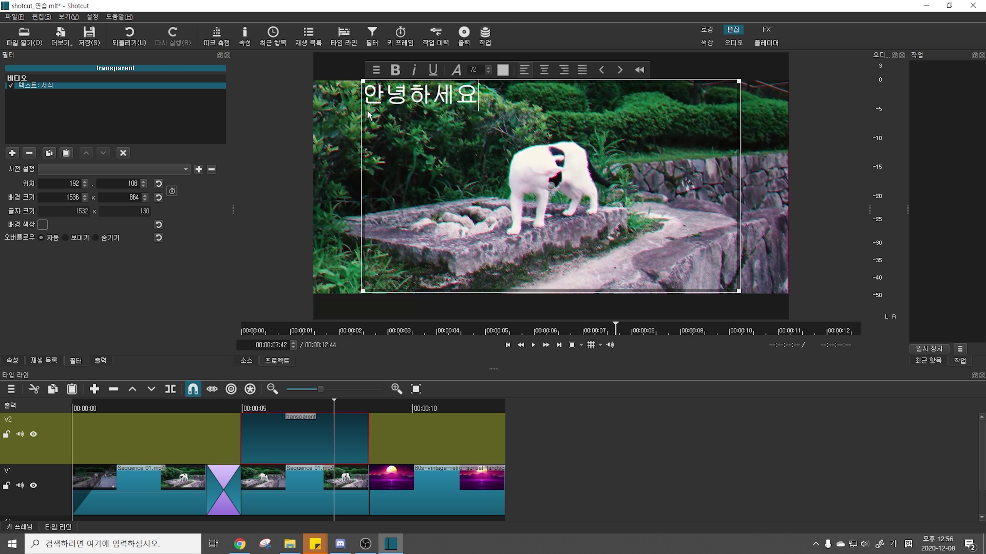
Set the font of the whole 안녕하세요 text to 코트라 볼드체 Bold and its size to 84.
{"action": "key", "text": "ctrl+a"}
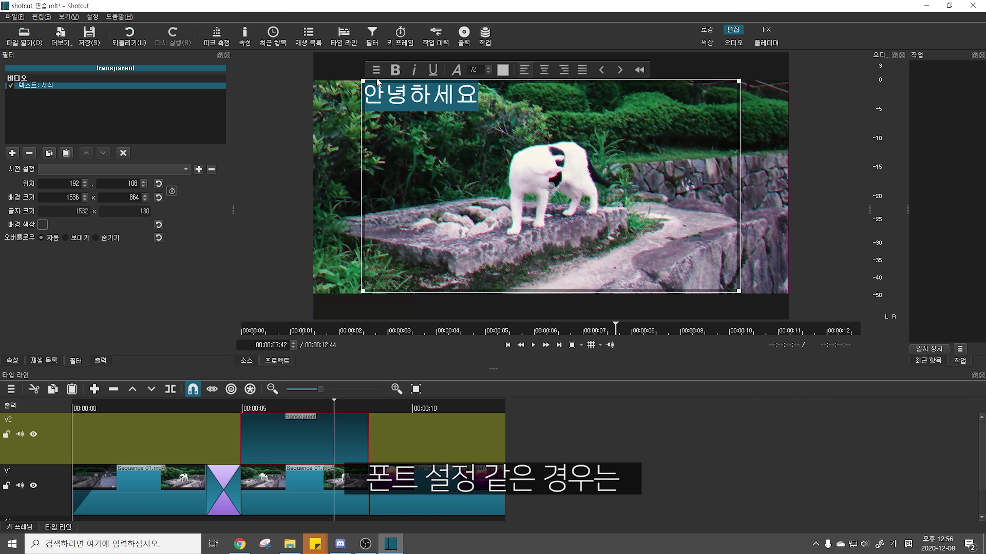
{"action": "left_click", "coordinate": [376, 70]}
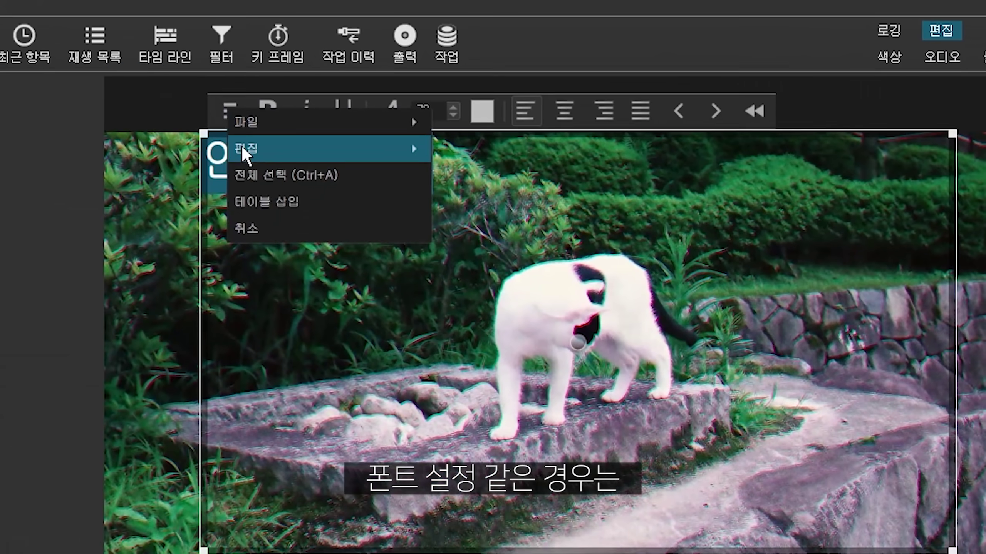
{"action": "left_click", "coordinate": [384, 112]}
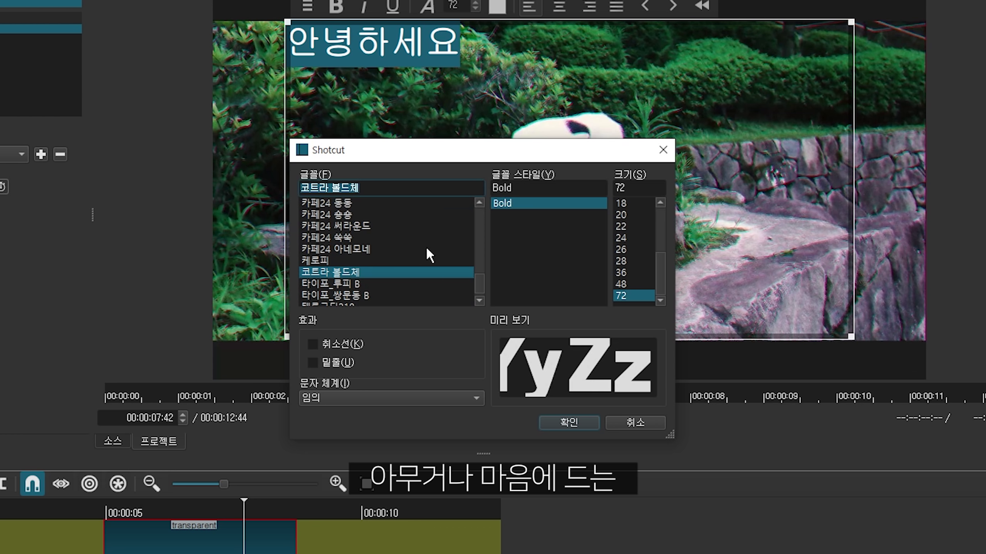
{"action": "left_click", "coordinate": [556, 423]}
{"action": "scroll", "coordinate": [453, 113], "scroll_direction": "up", "scroll_amount": 12}
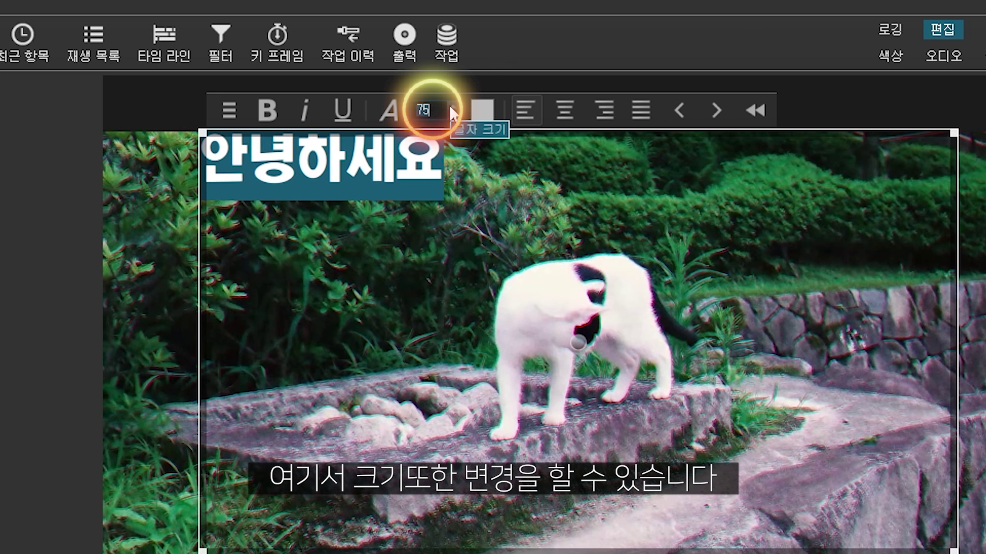
Set the text colour to white and move the text box toward the lower right of the frame.
{"action": "left_click", "coordinate": [482, 110]}
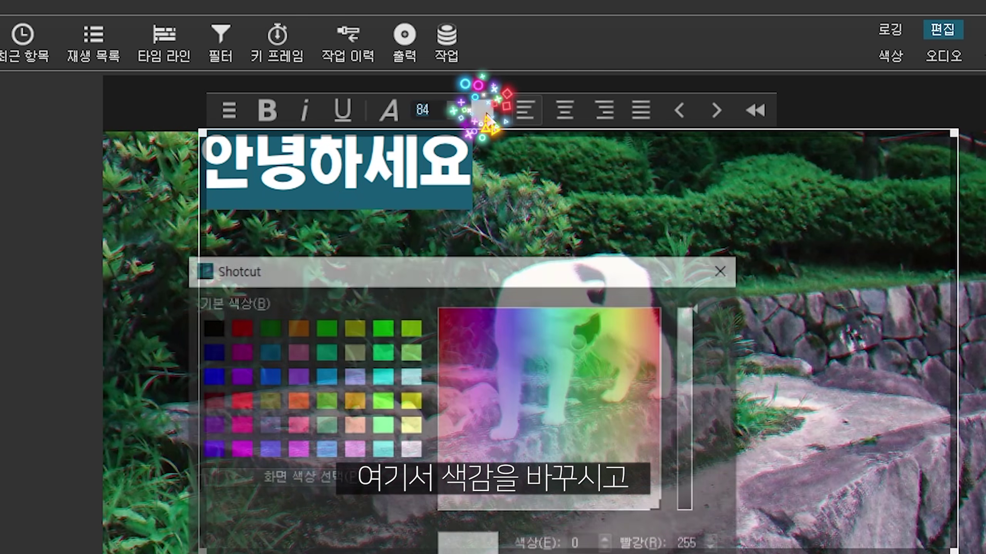
{"action": "left_click", "coordinate": [690, 347]}
{"action": "left_click_drag", "start_coordinate": [689, 346], "coordinate": [690, 306]}
{"action": "key", "text": "Return"}
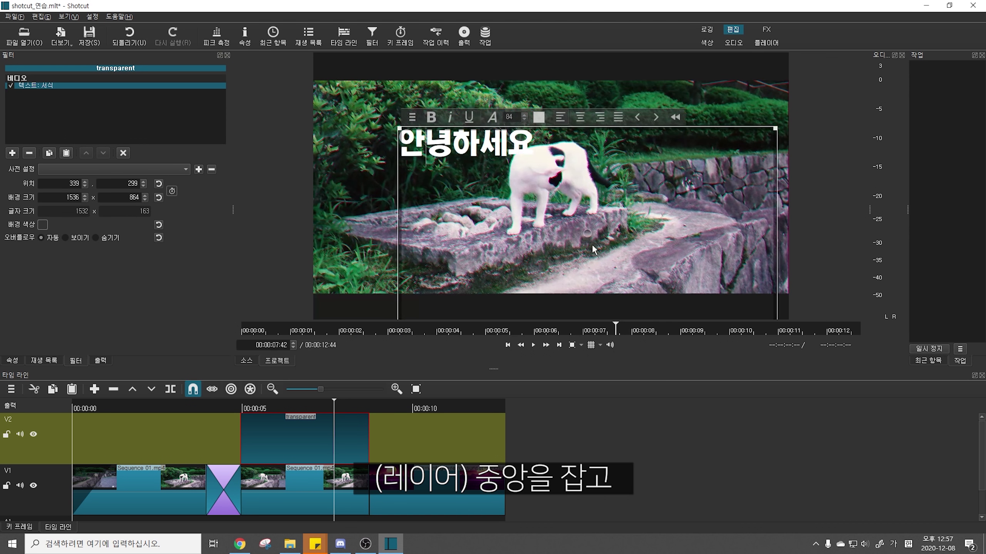
{"action": "left_click_drag", "start_coordinate": [593, 249], "coordinate": [670, 365]}
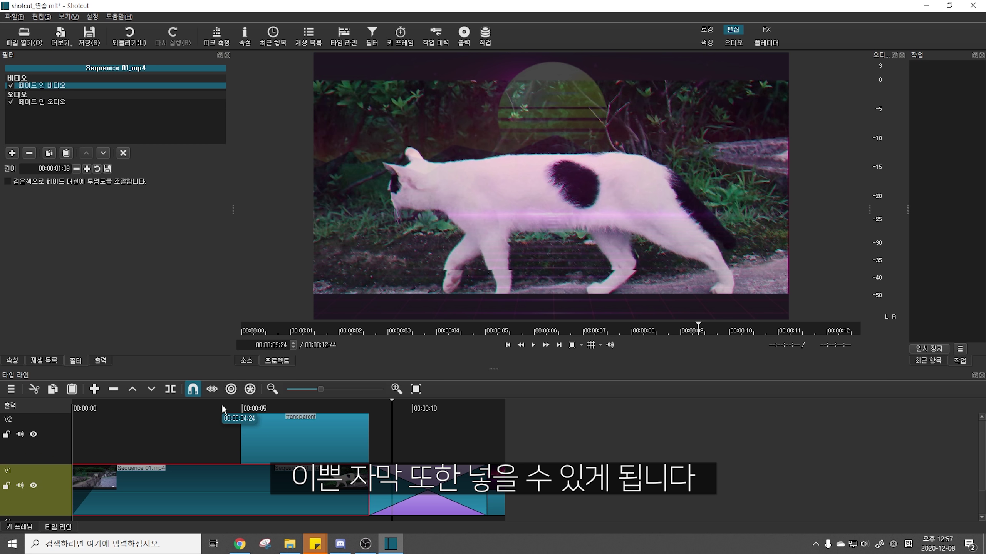
Add a third video track and move the transparent text clip from V2 up onto it.
{"action": "right_click", "coordinate": [60, 428]}
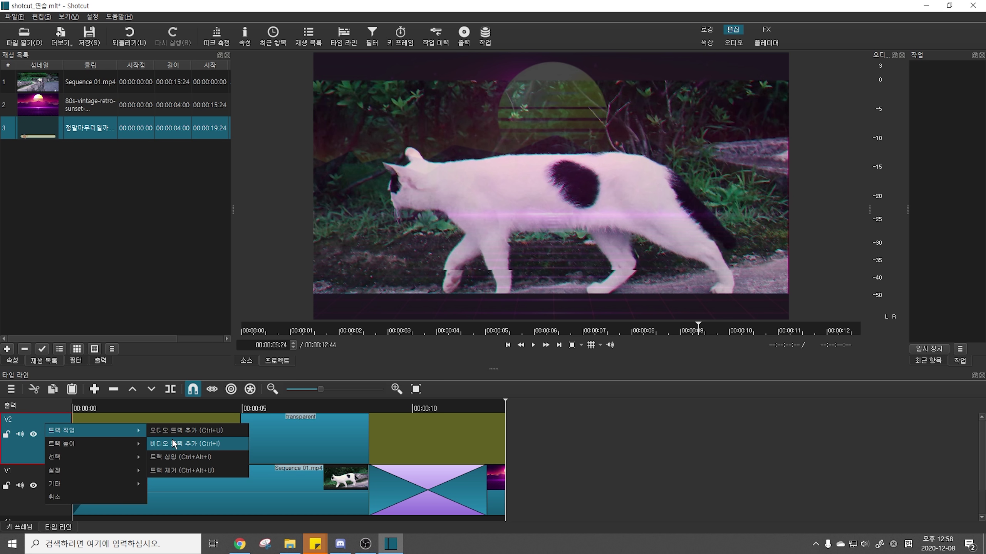
{"action": "left_click", "coordinate": [172, 439]}
{"action": "left_click_drag", "start_coordinate": [316, 488], "coordinate": [316, 436]}
Place the caption banner PNG from the playlist on V2, aligned with the start of the text clip above.
{"action": "left_click_drag", "start_coordinate": [97, 128], "coordinate": [113, 486]}
{"action": "left_click_drag", "start_coordinate": [182, 489], "coordinate": [312, 481]}
Change the 안녕하세요 text to dark grey (RGB 30, 30, 30) and move the playhead ahead of the caption.
{"action": "left_click", "coordinate": [293, 439]}
{"action": "left_click", "coordinate": [510, 265]}
{"action": "double_click", "coordinate": [510, 265]}
{"action": "left_click", "coordinate": [622, 242]}
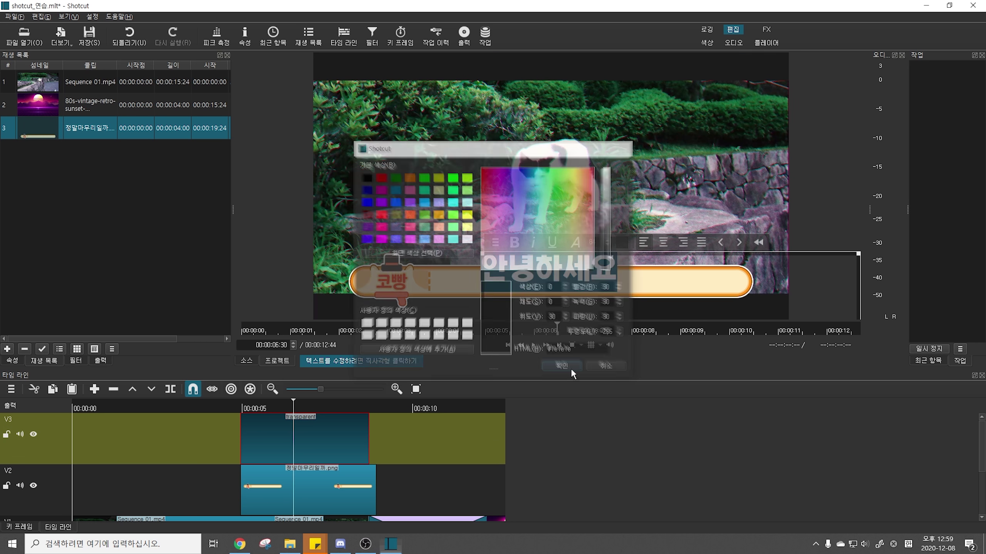
{"action": "left_click", "coordinate": [571, 369]}
{"action": "left_click", "coordinate": [207, 408]}
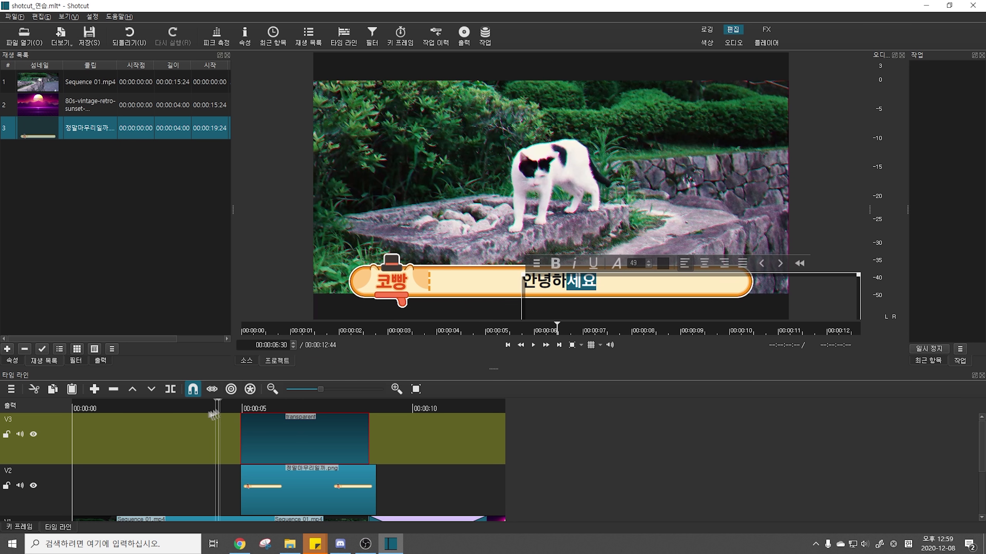
Play the timeline to preview the caption text and banner over the cat clip.
{"action": "key", "text": "space"}
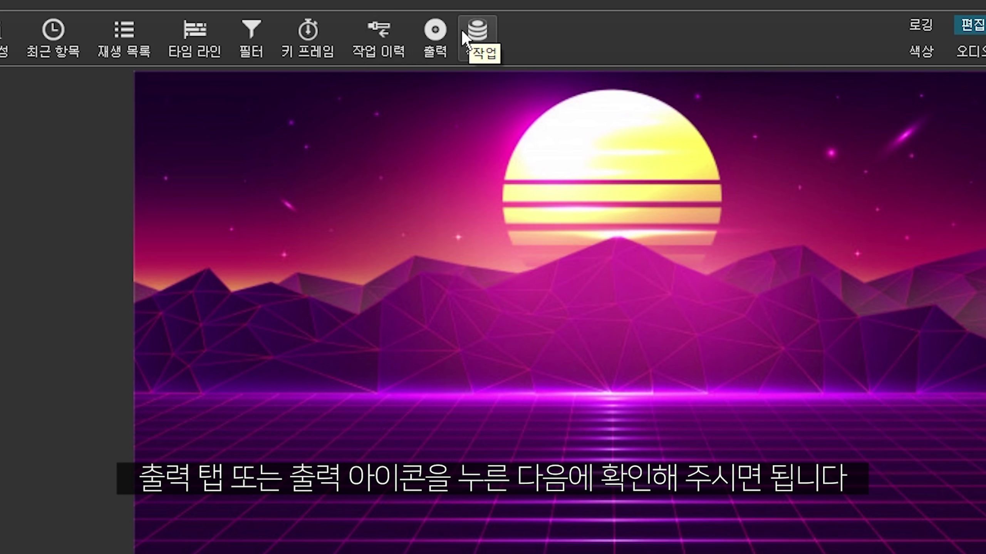
Export the timeline with the H.264 Main Profile preset as the mp4 file shotcut_연습 in the 동영상 folder.
{"action": "left_click", "coordinate": [425, 18]}
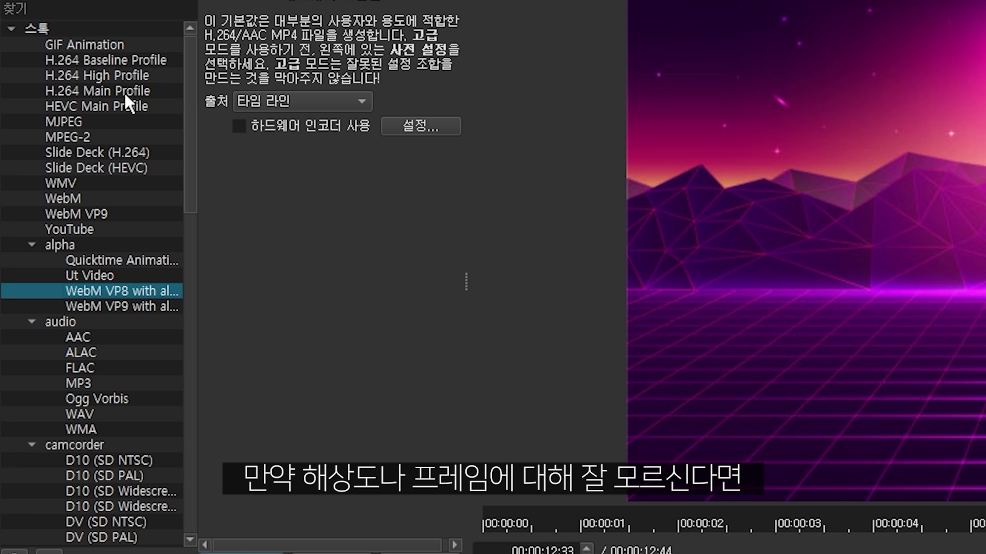
{"action": "scroll", "coordinate": [105, 288], "scroll_direction": "down", "scroll_amount": 15}
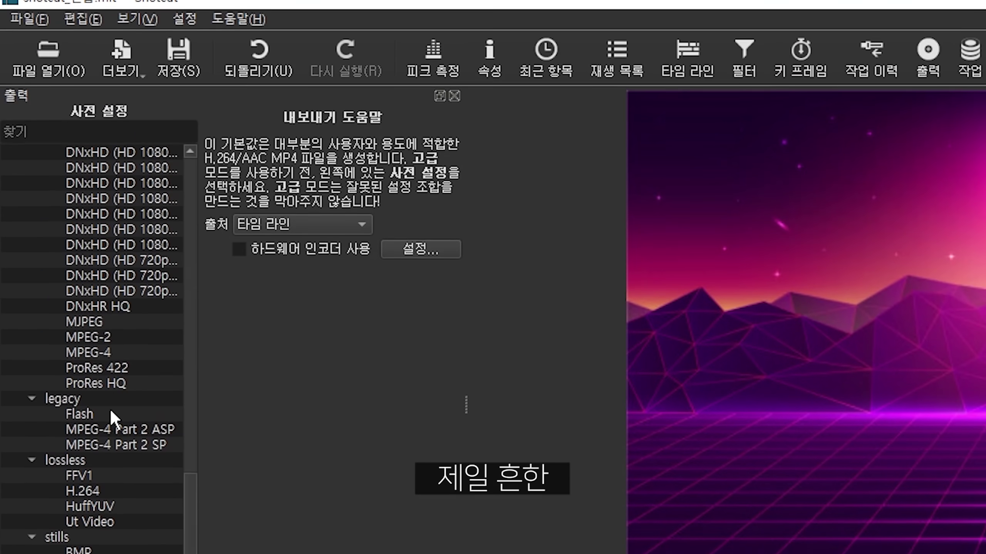
{"action": "scroll", "coordinate": [146, 369], "scroll_direction": "up", "scroll_amount": 20}
{"action": "left_click", "coordinate": [136, 90]}
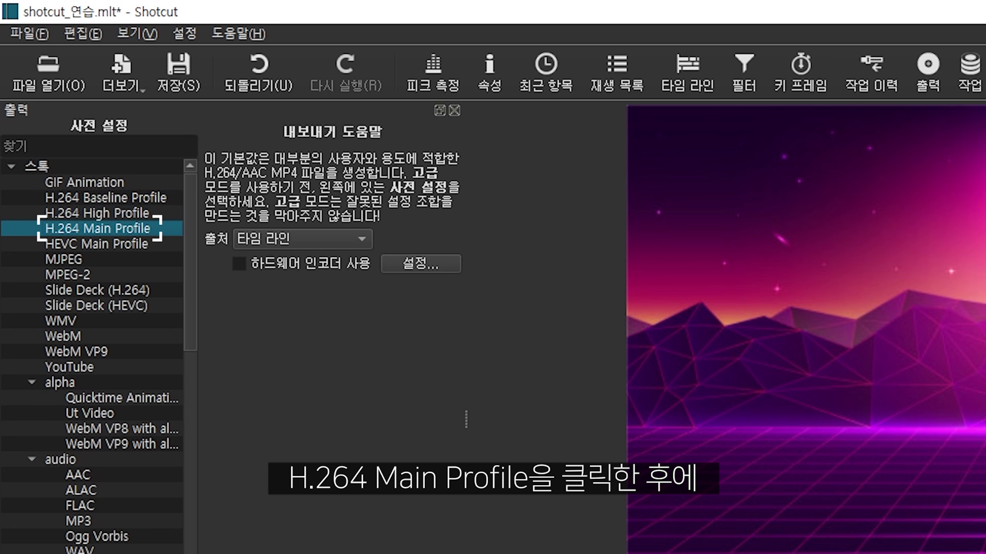
{"action": "left_click", "coordinate": [398, 449]}
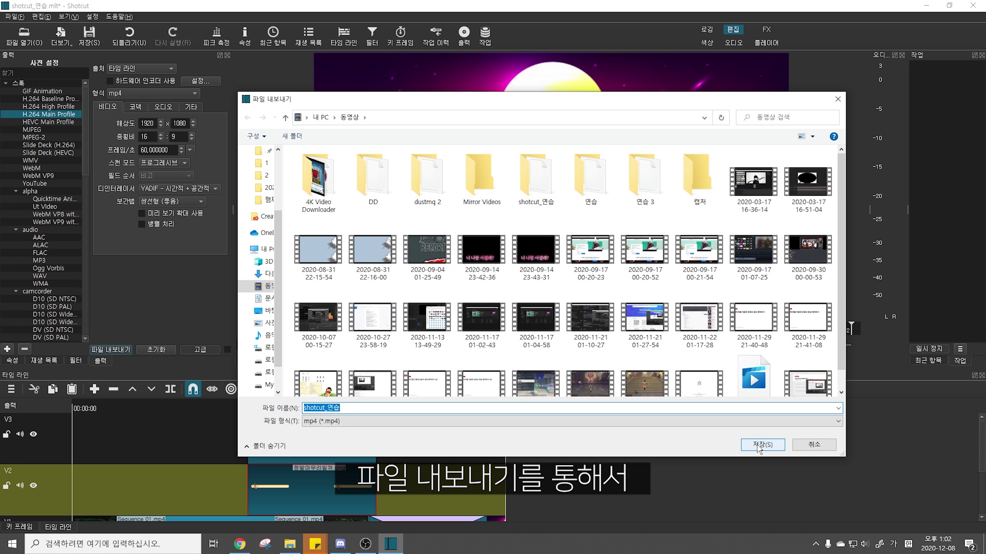
{"action": "left_click", "coordinate": [758, 445]}
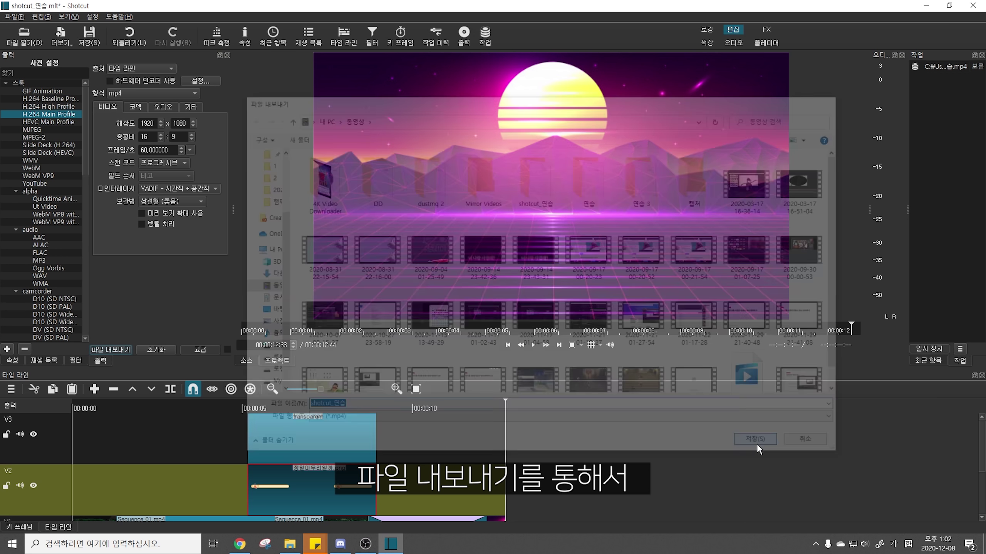
Check the export job, then switch to File Explorer and play the exported shotcut_연습 video.
{"action": "left_click", "coordinate": [926, 70]}
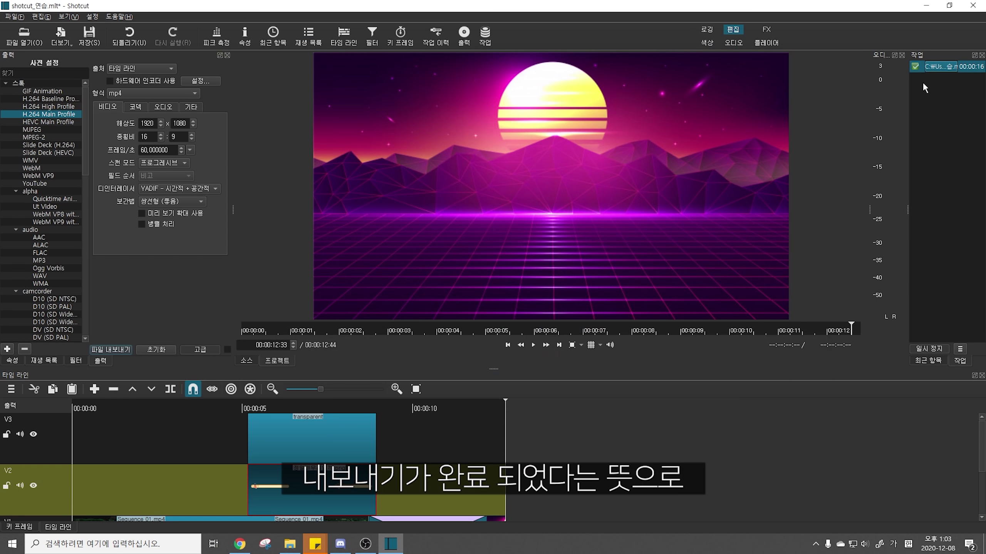
{"action": "left_click", "coordinate": [290, 544]}
{"action": "double_click", "coordinate": [784, 390]}
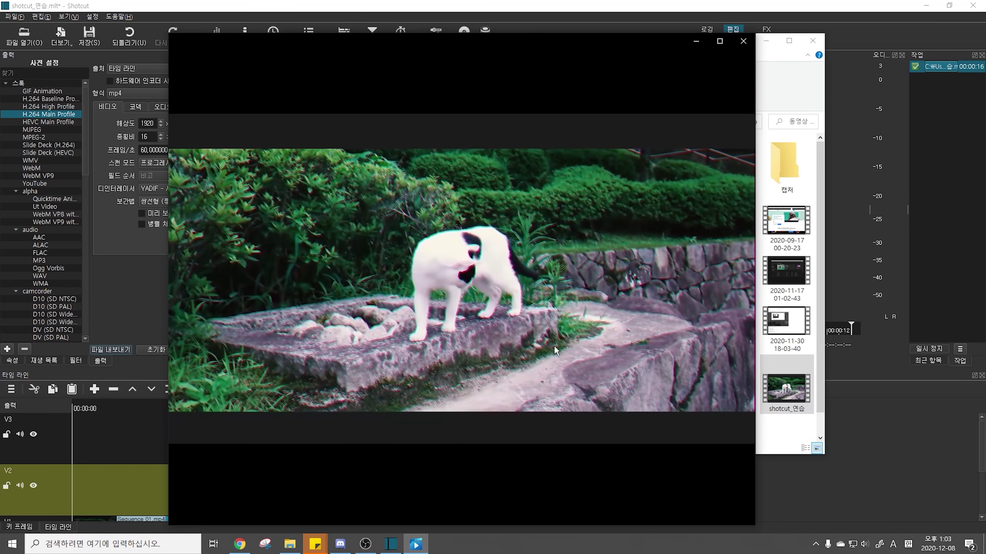